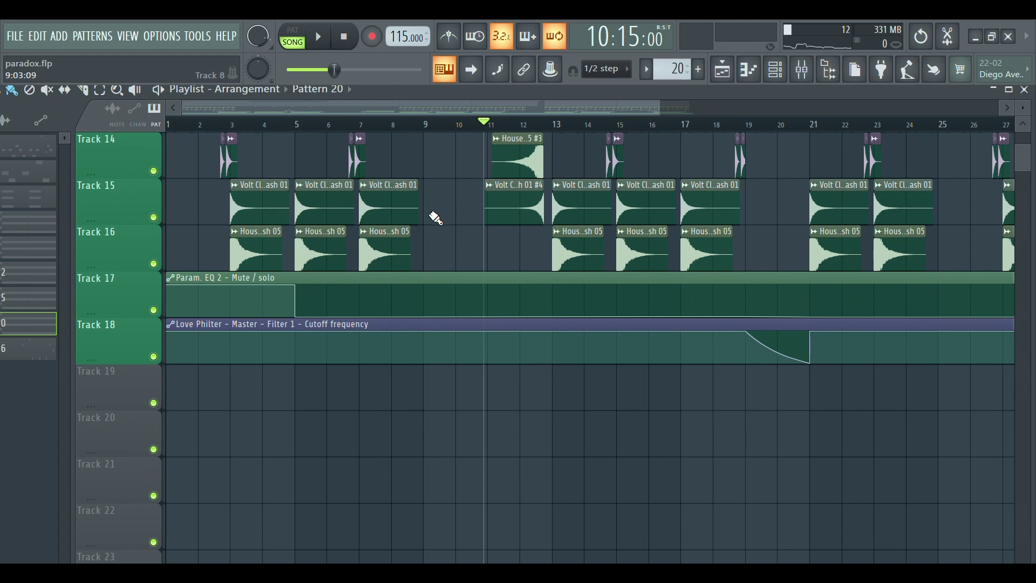
Mute every playlist track except Track 1.
{"action": "right_click", "coordinate": [153, 357]}
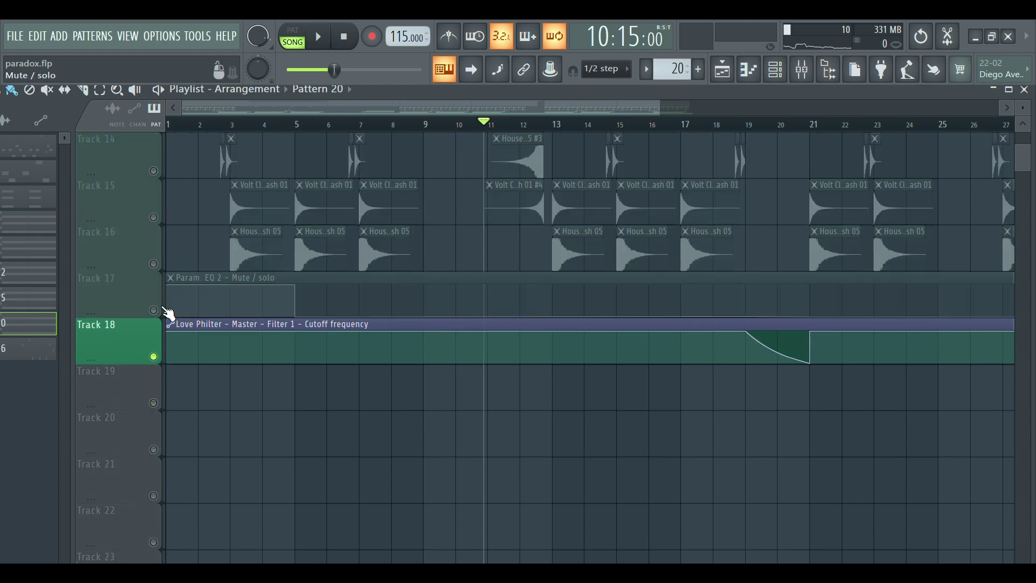
{"action": "left_click", "coordinate": [154, 310]}
{"action": "scroll", "coordinate": [509, 289], "scroll_direction": "up", "scroll_amount": 12}
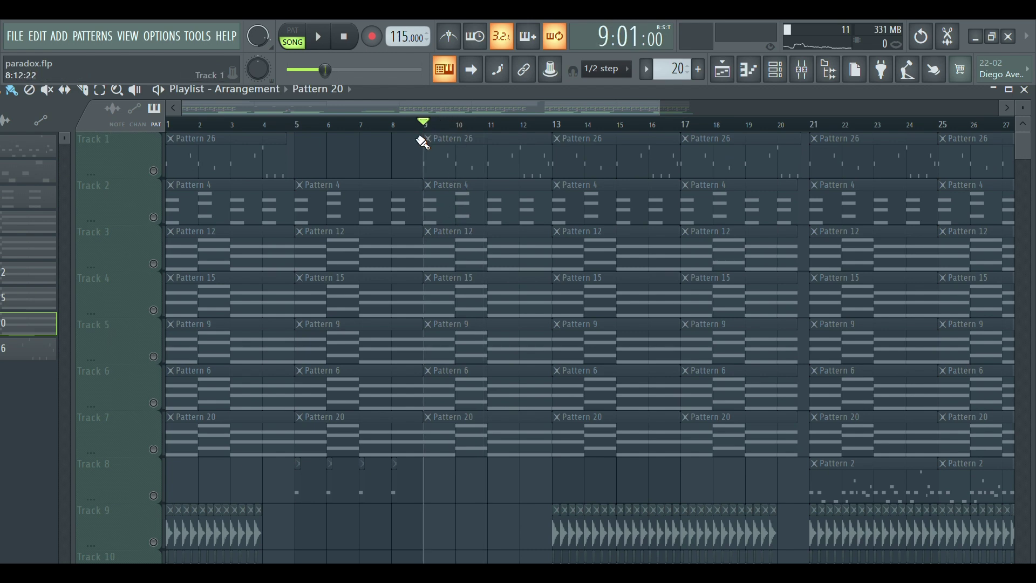
{"action": "left_click", "coordinate": [154, 170]}
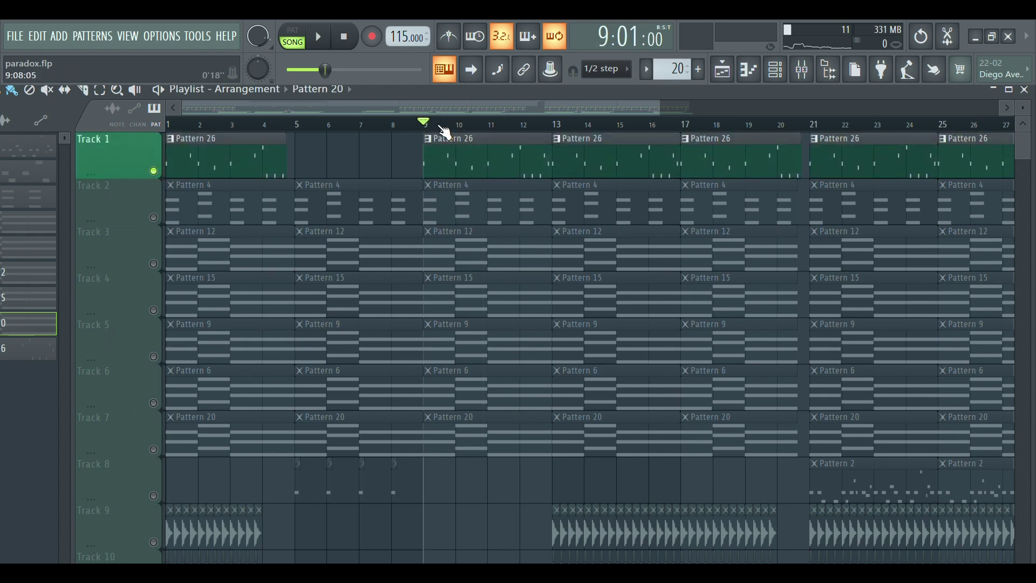
Open Track 1's Pattern 26 clip at bar 9 in the piano roll, play it, and return to the playlist.
{"action": "scroll", "coordinate": [445, 134], "scroll_direction": "up", "scroll_amount": 2}
{"action": "double_click", "coordinate": [466, 179]}
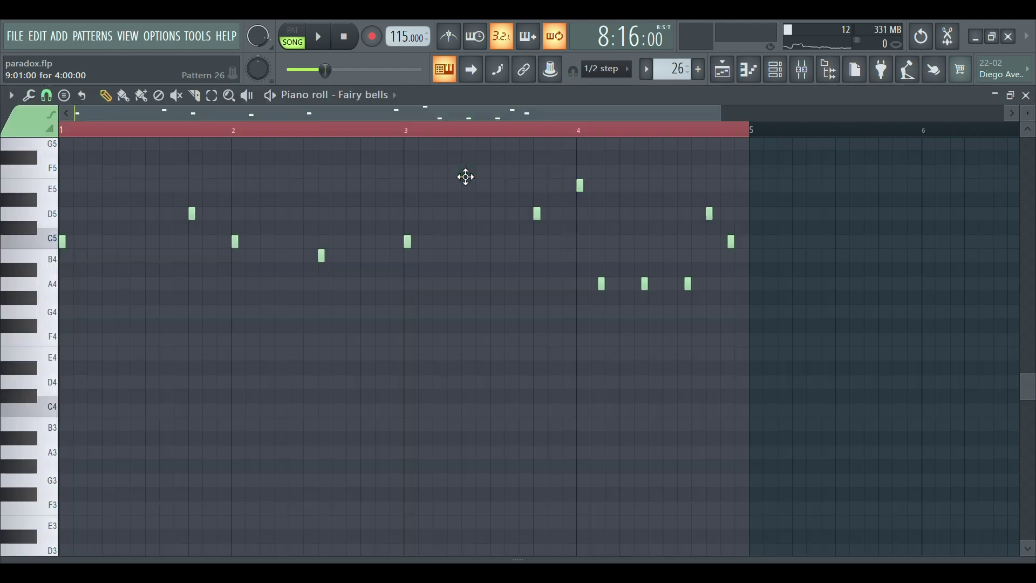
{"action": "scroll", "coordinate": [478, 164], "scroll_direction": "up", "scroll_amount": 3}
{"action": "key", "text": "space"}
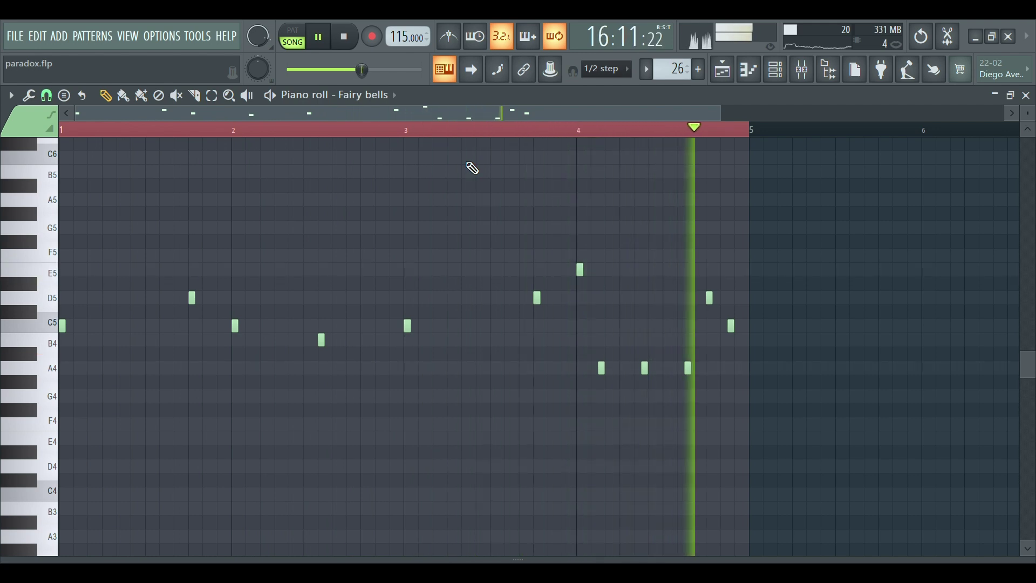
{"action": "left_click", "coordinate": [723, 71]}
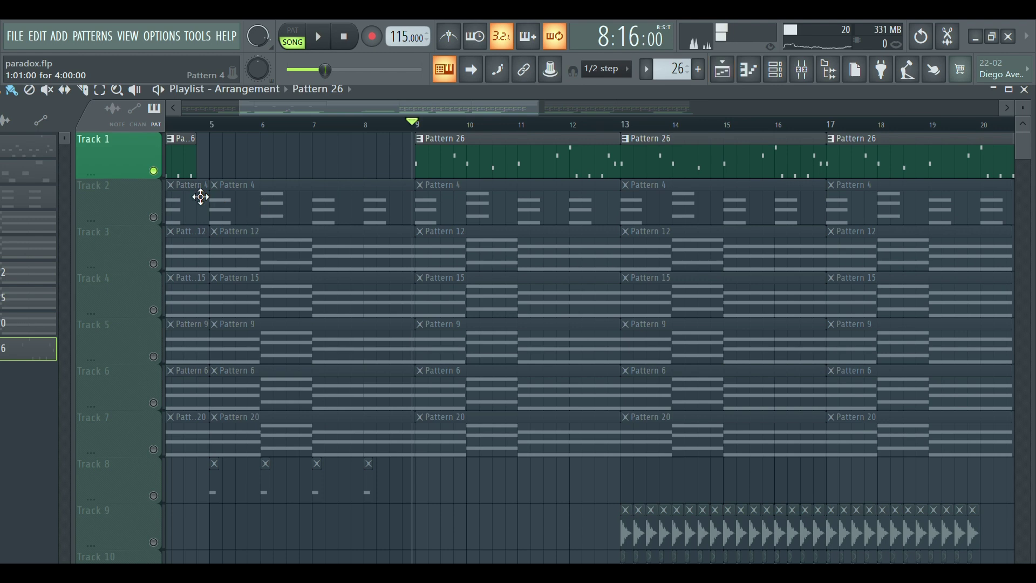
Make Track 2 the only unmuted track and play its Pattern 4 notes in the piano roll, returning to the playlist.
{"action": "left_click", "coordinate": [154, 217]}
{"action": "left_click", "coordinate": [155, 171]}
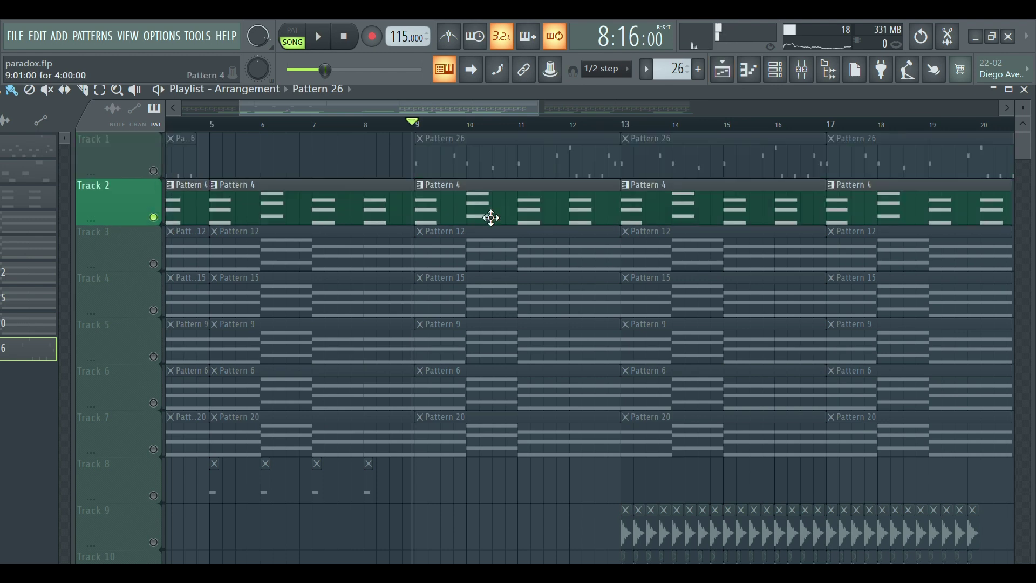
{"action": "double_click", "coordinate": [470, 223]}
{"action": "key", "text": "space"}
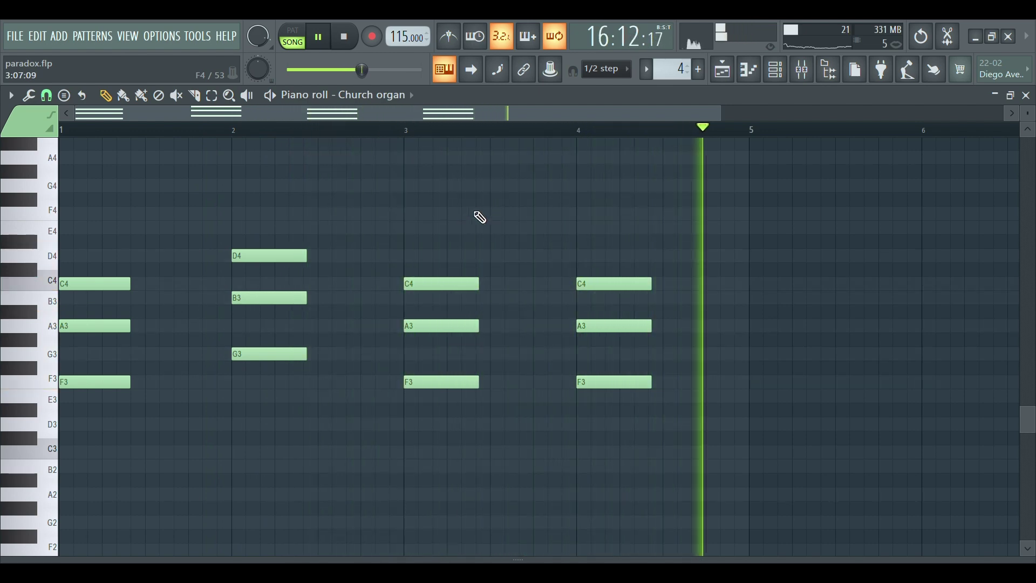
{"action": "left_click", "coordinate": [724, 72]}
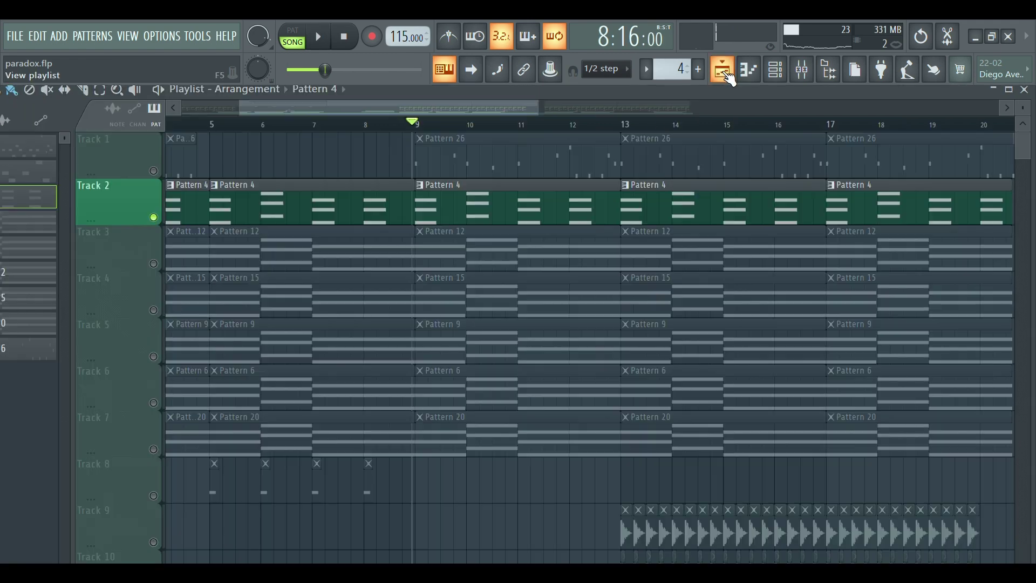
Isolate Track 3 and listen to its Pattern 12 chords in the piano roll, ending back in the playlist.
{"action": "left_click", "coordinate": [160, 263]}
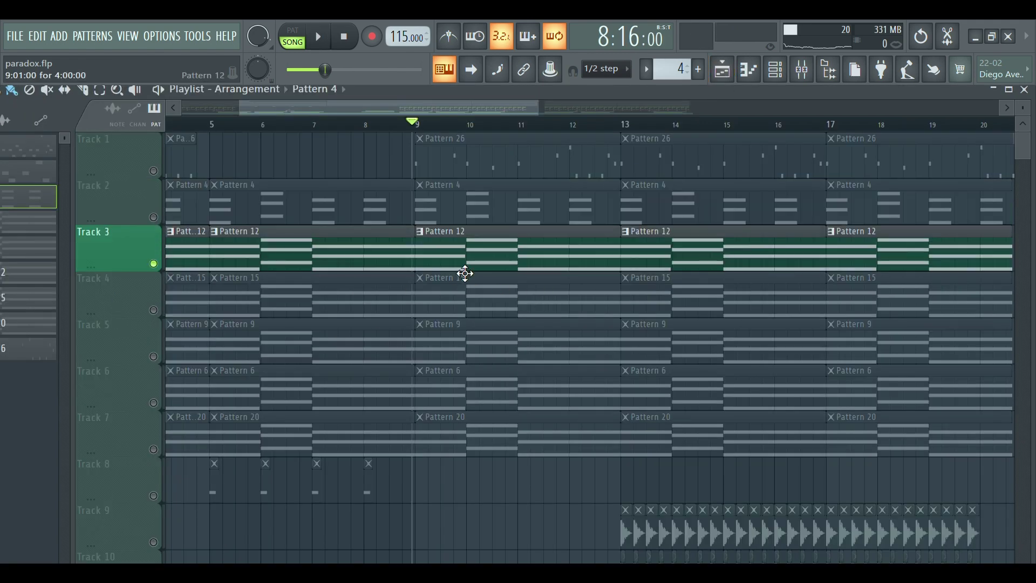
{"action": "double_click", "coordinate": [468, 277]}
{"action": "scroll", "coordinate": [463, 277], "scroll_direction": "up", "scroll_amount": 5}
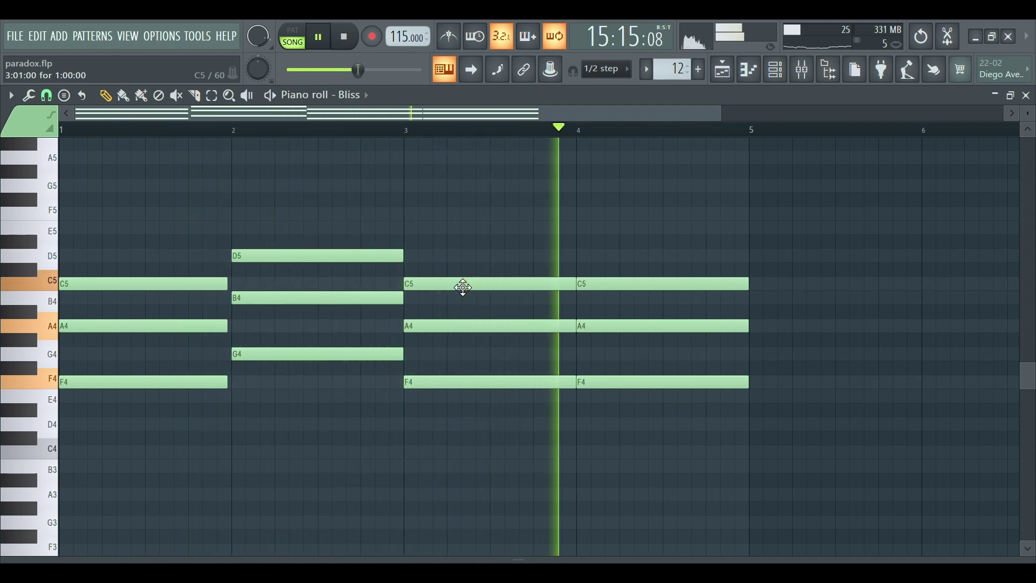
{"action": "left_click", "coordinate": [723, 70]}
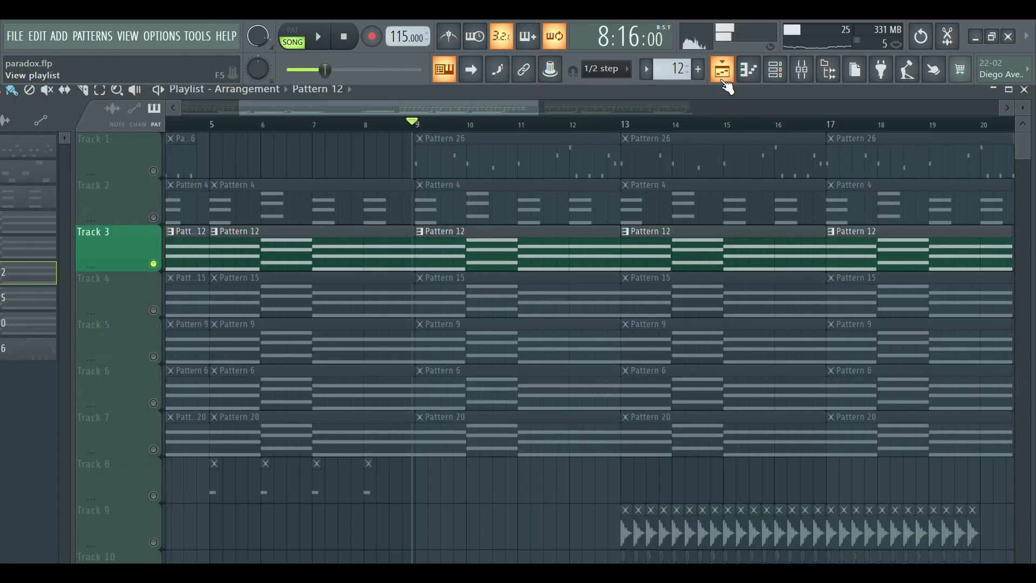
Unmute Track 4, mute Track 3, and play Pattern 15 from bar 9 in the piano roll before returning to the playlist.
{"action": "left_click", "coordinate": [161, 313]}
{"action": "left_click", "coordinate": [158, 273]}
{"action": "double_click", "coordinate": [459, 315]}
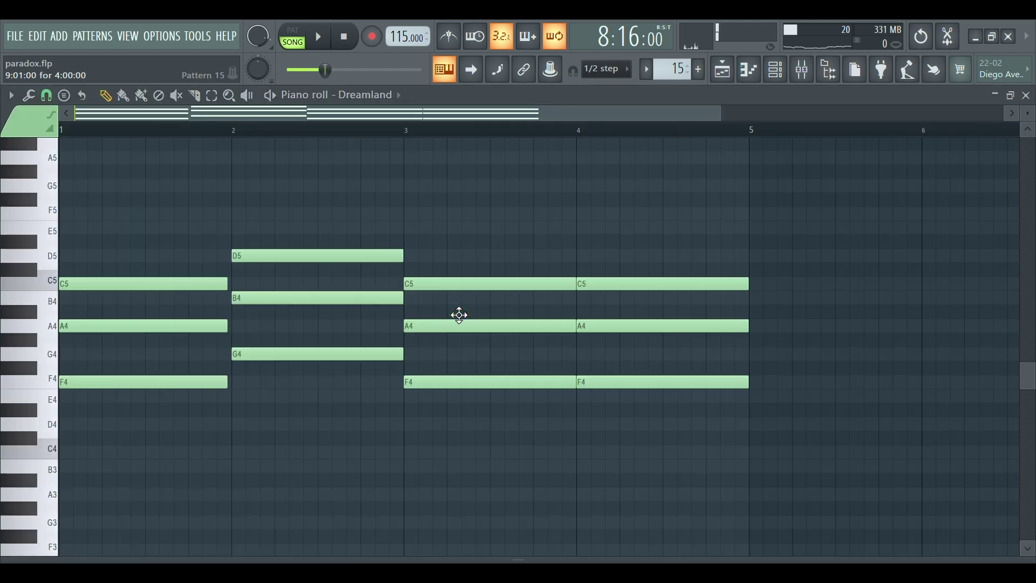
{"action": "key", "text": "space"}
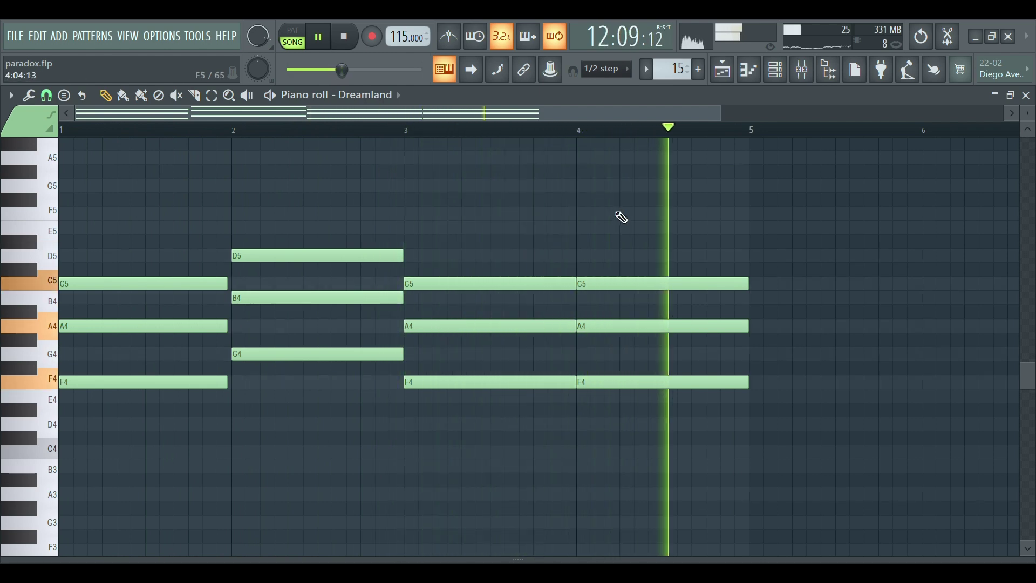
{"action": "left_click", "coordinate": [734, 75]}
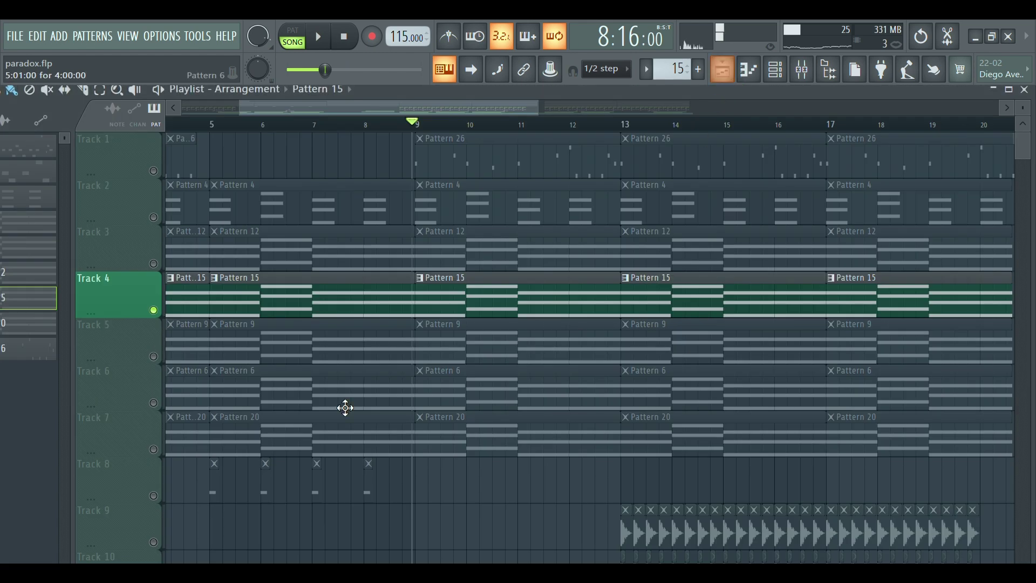
Switch the audible track from Track 4 to Track 5, play its Pattern 9 in the piano roll, and return to the playlist.
{"action": "left_click", "coordinate": [154, 357]}
{"action": "left_click", "coordinate": [154, 311]}
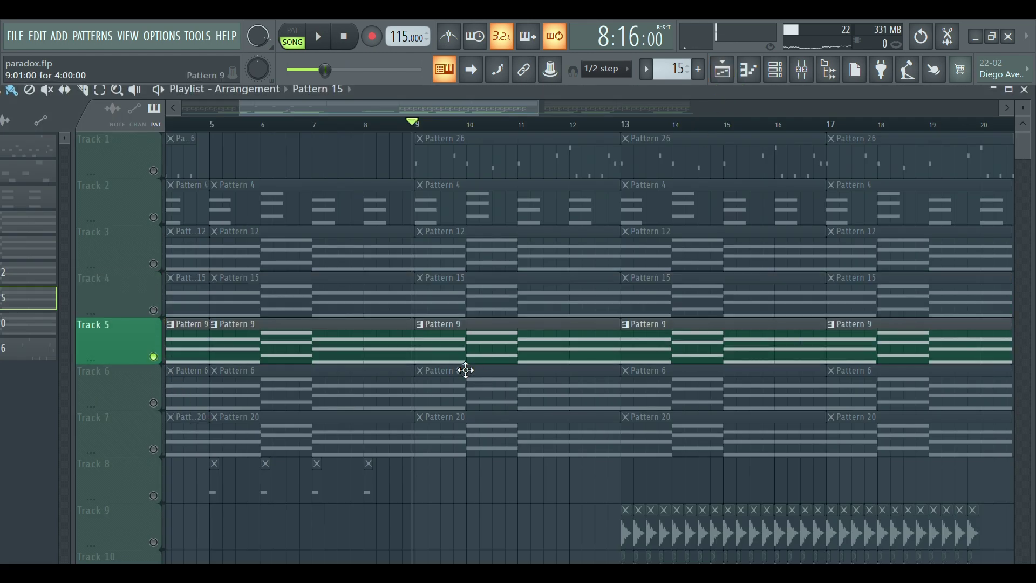
{"action": "double_click", "coordinate": [448, 359]}
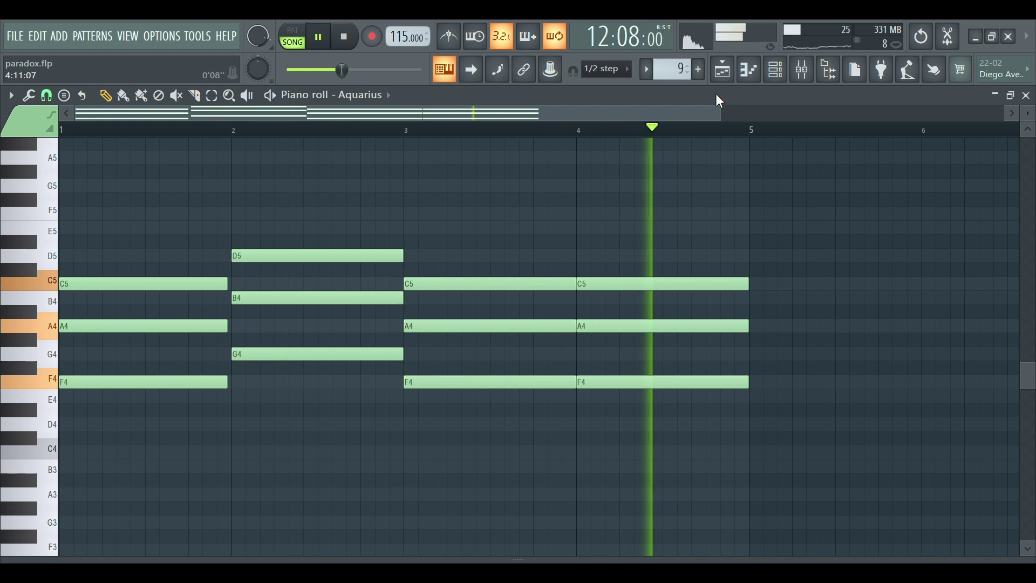
{"action": "left_click", "coordinate": [723, 70]}
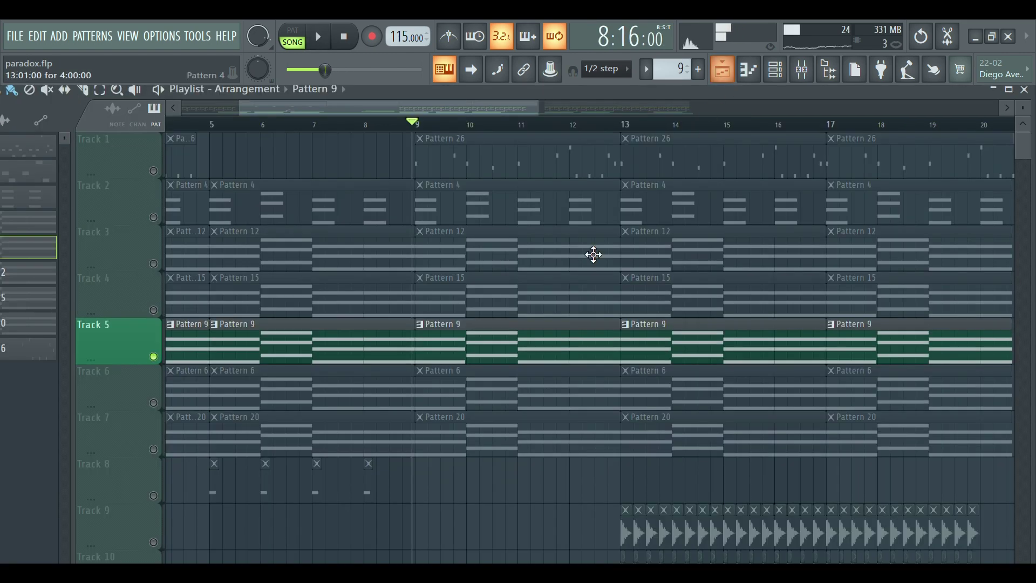
Isolate Track 6, play its Pattern 6 chords from bar 9 in the piano roll, and go back to the playlist.
{"action": "left_click", "coordinate": [160, 373]}
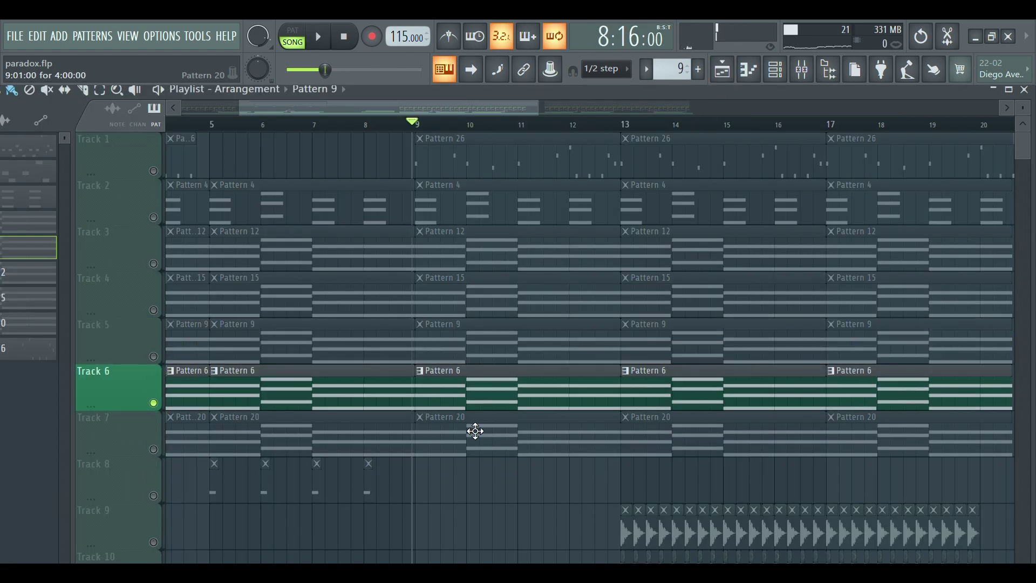
{"action": "double_click", "coordinate": [464, 408]}
{"action": "key", "text": "space"}
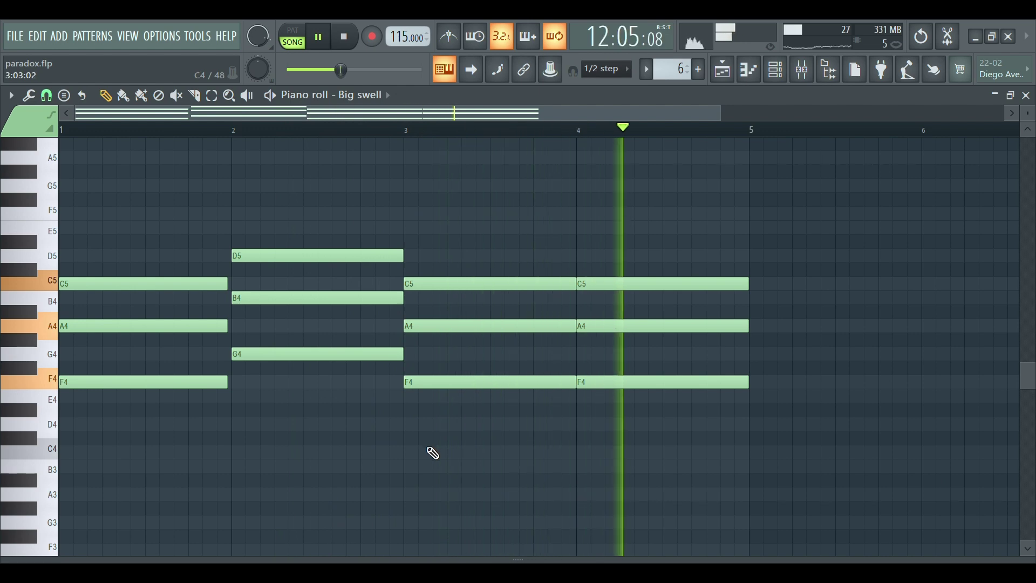
{"action": "key", "text": "space"}
{"action": "left_click", "coordinate": [723, 70]}
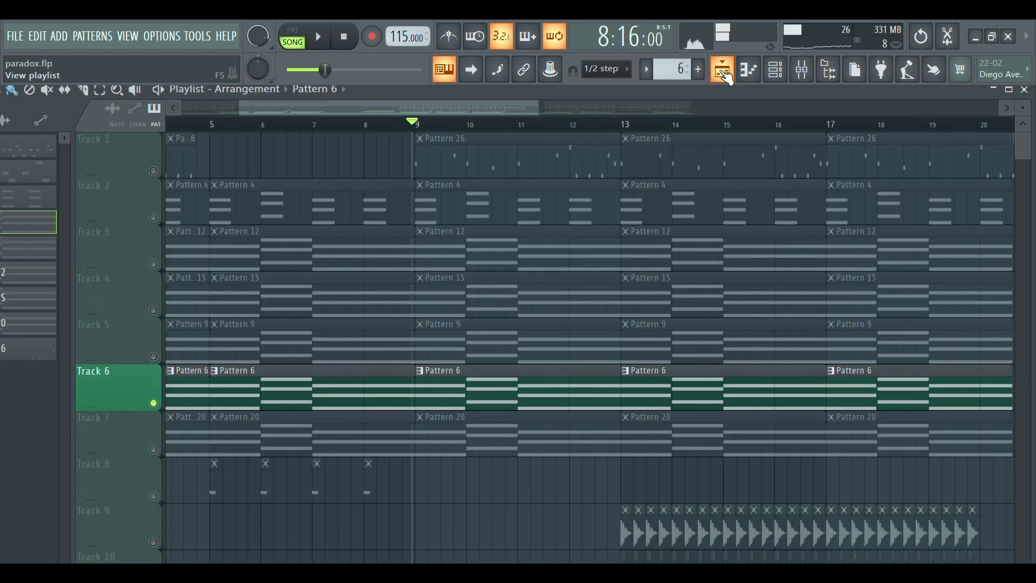
Unmute Track 7, mute Track 6, and play Pattern 20 in the piano roll, returning to the playlist.
{"action": "left_click", "coordinate": [154, 449]}
{"action": "left_click", "coordinate": [154, 403]}
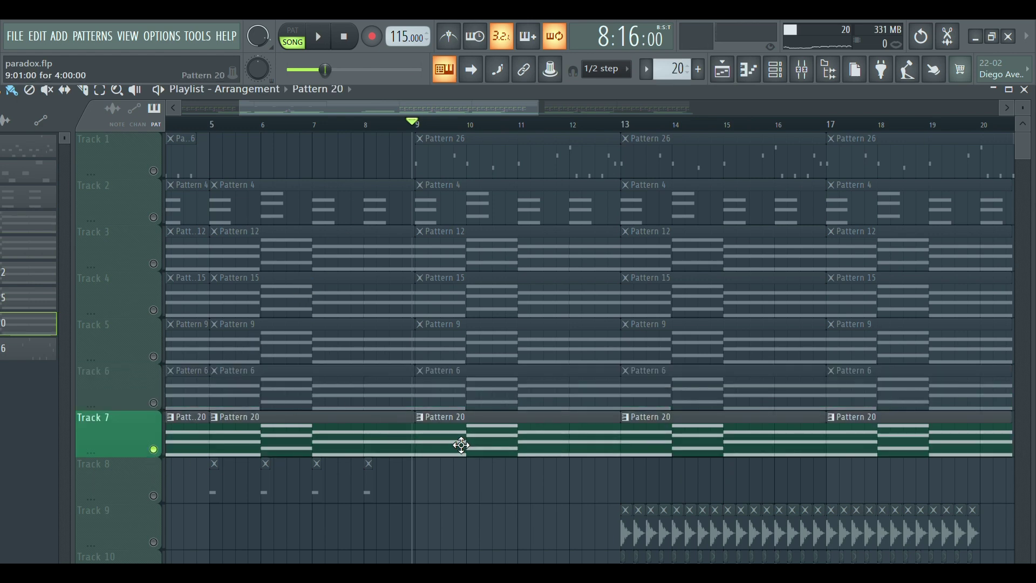
{"action": "double_click", "coordinate": [462, 446]}
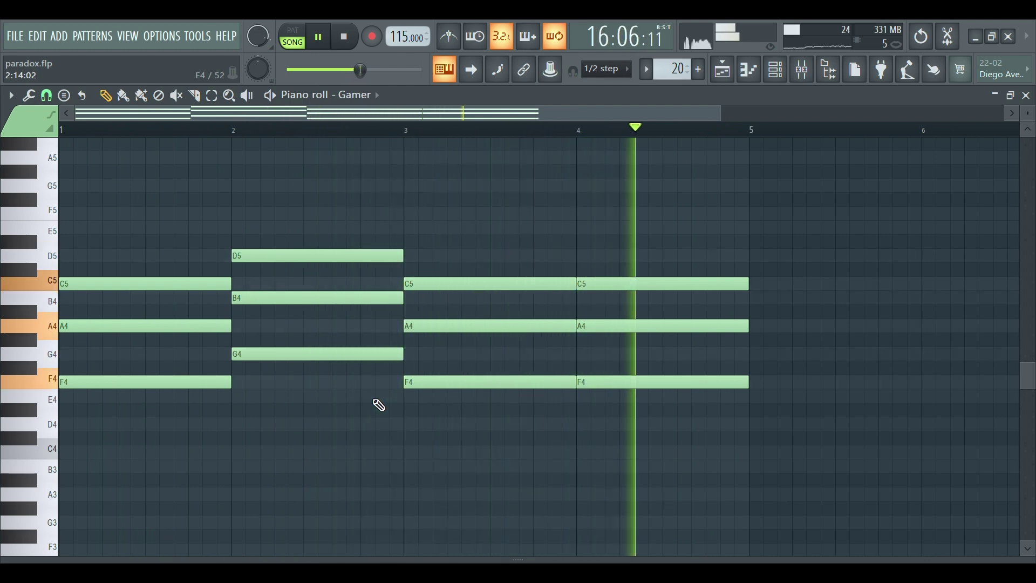
{"action": "key", "text": "space"}
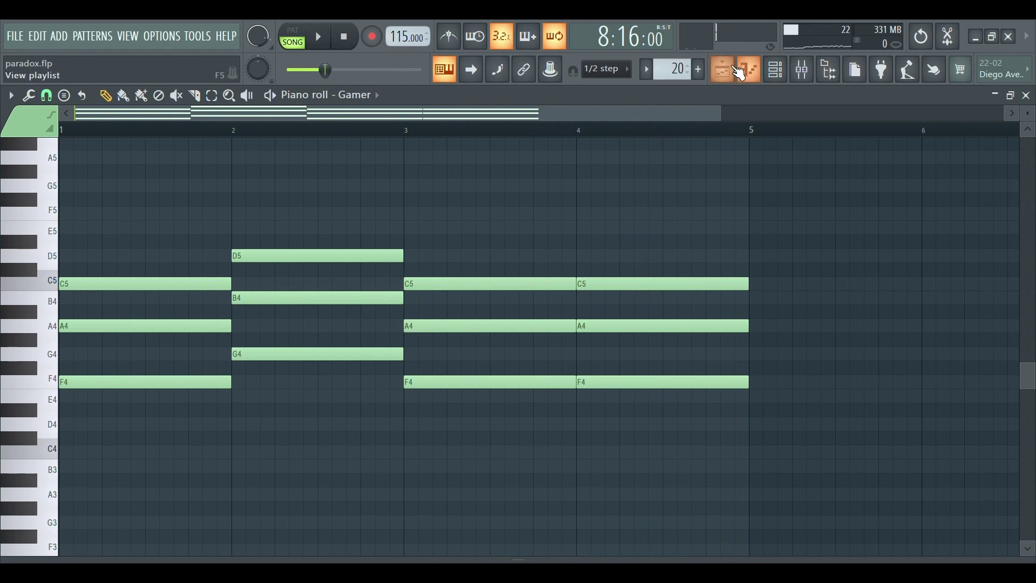
{"action": "left_click", "coordinate": [724, 76]}
Leave only Track 8 unmuted and play its four short bass clips from bar 5.
{"action": "scroll", "coordinate": [269, 360], "scroll_direction": "down", "scroll_amount": 2}
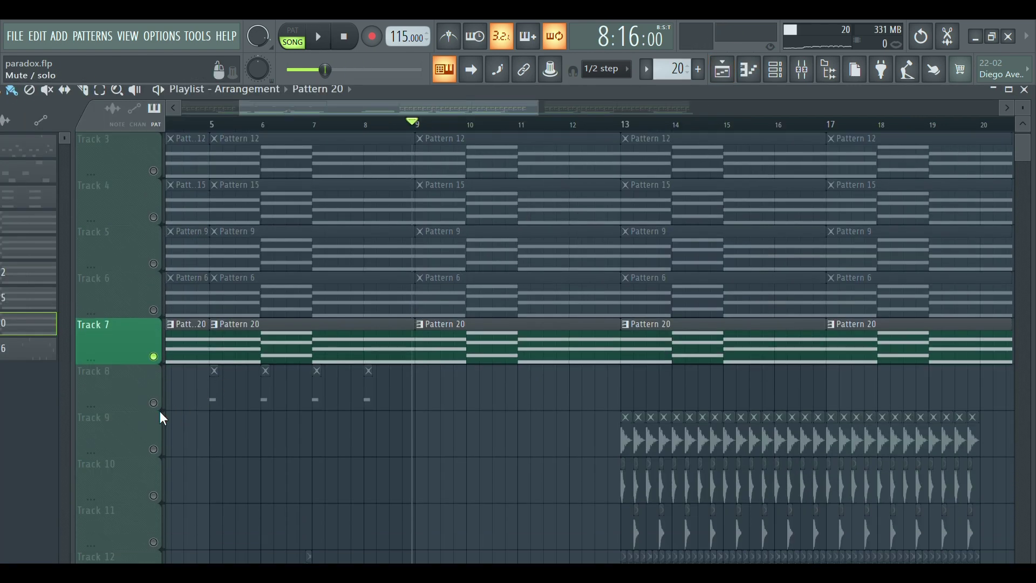
{"action": "left_click", "coordinate": [153, 356]}
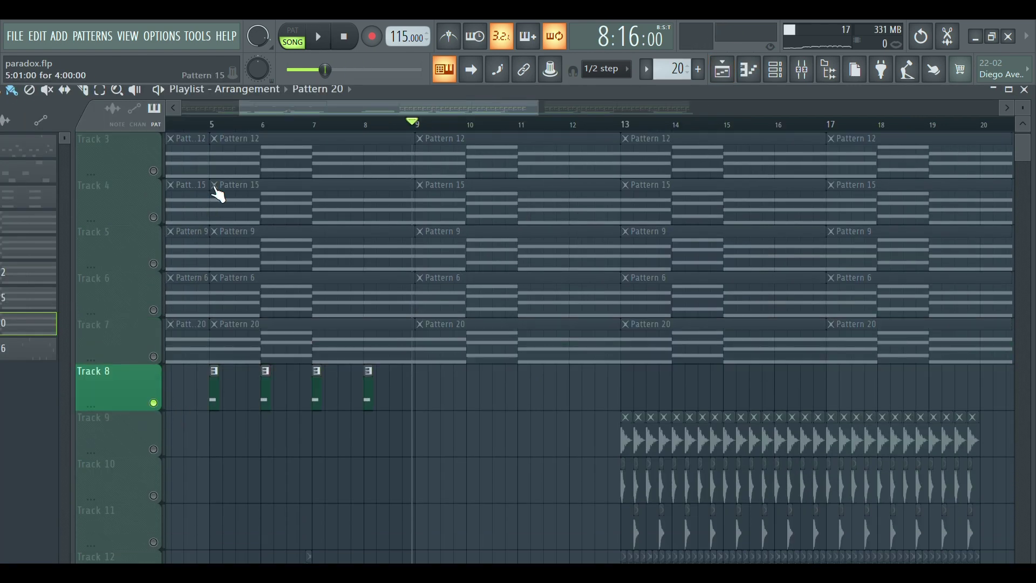
{"action": "scroll", "coordinate": [218, 134], "scroll_direction": "up", "scroll_amount": 3}
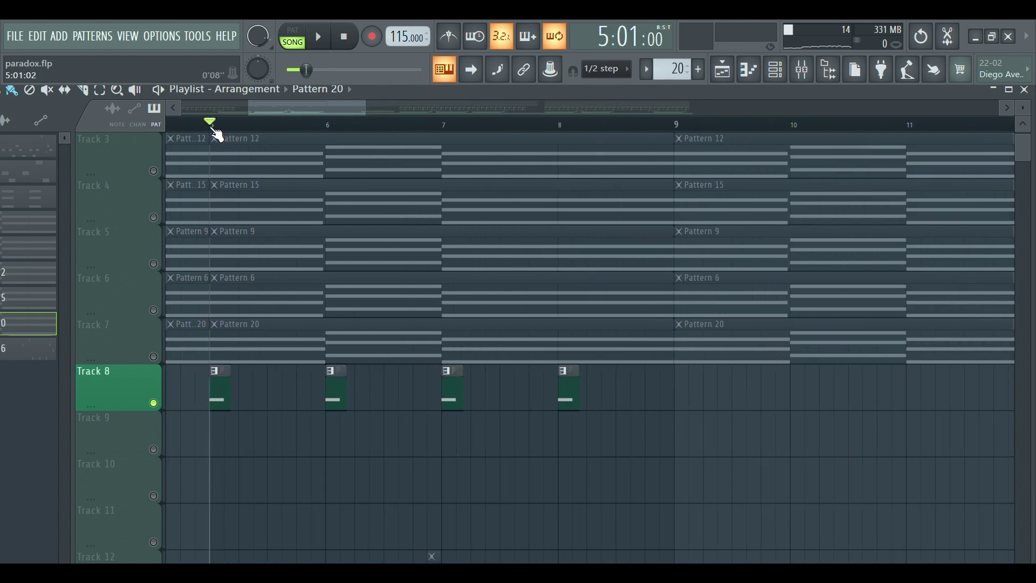
{"action": "key", "text": "space"}
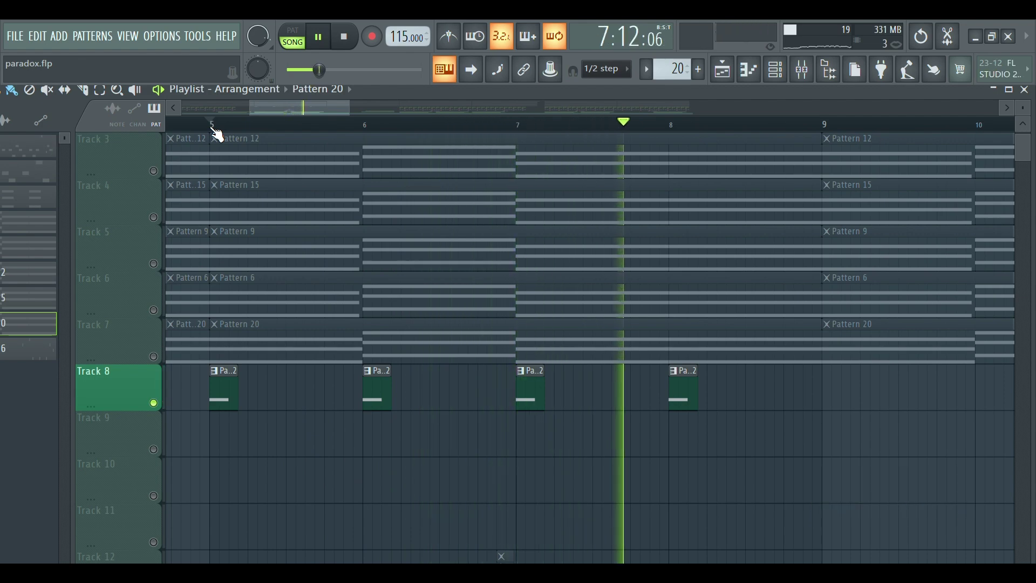
{"action": "scroll", "coordinate": [218, 134], "scroll_direction": "down", "scroll_amount": 5}
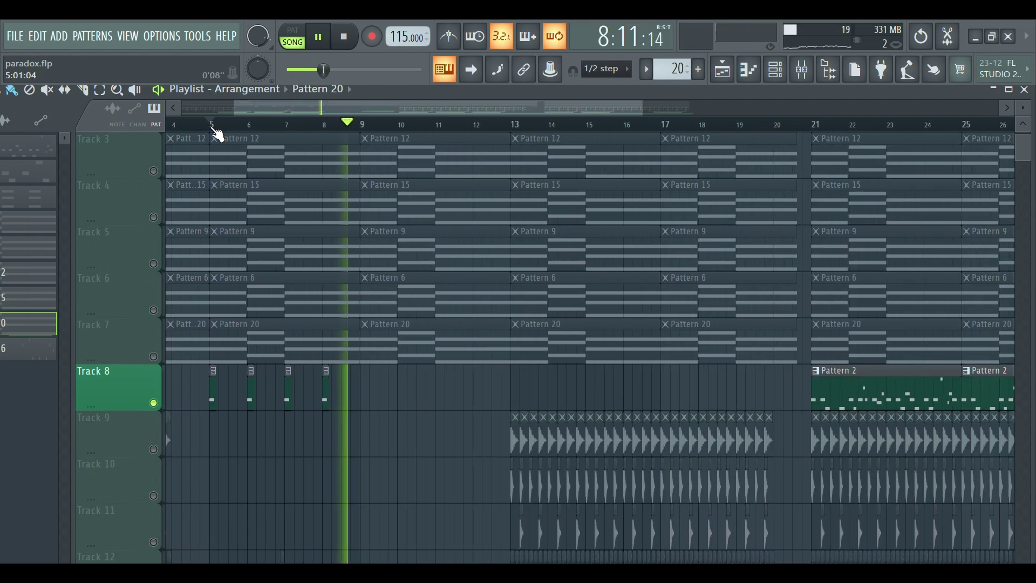
{"action": "key", "text": "space"}
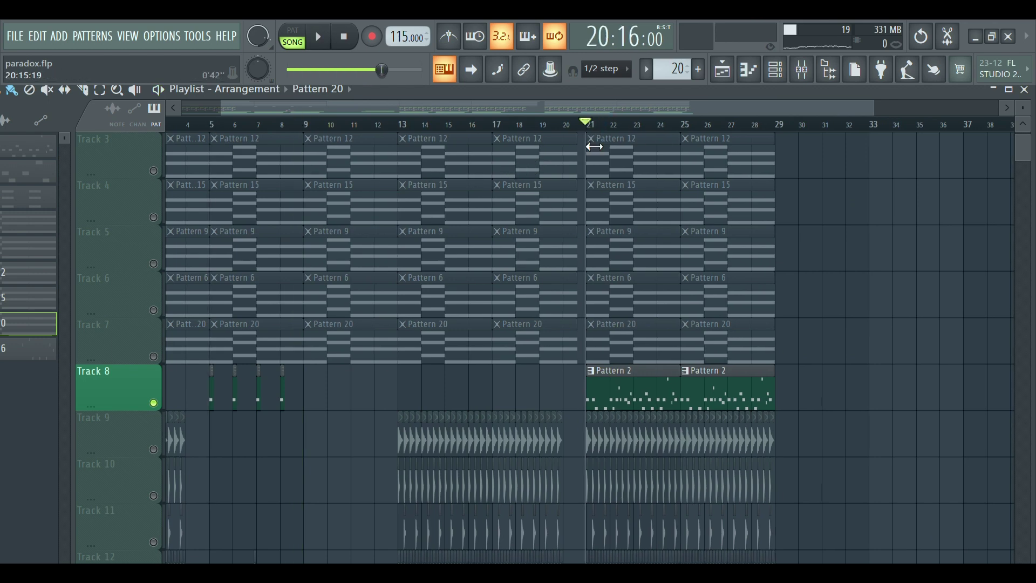
Open Track 8's Pattern 2 bassline at bar 21 in the piano roll, play it, and return to the playlist.
{"action": "double_click", "coordinate": [638, 411]}
{"action": "scroll", "coordinate": [475, 286], "scroll_direction": "up", "scroll_amount": 5}
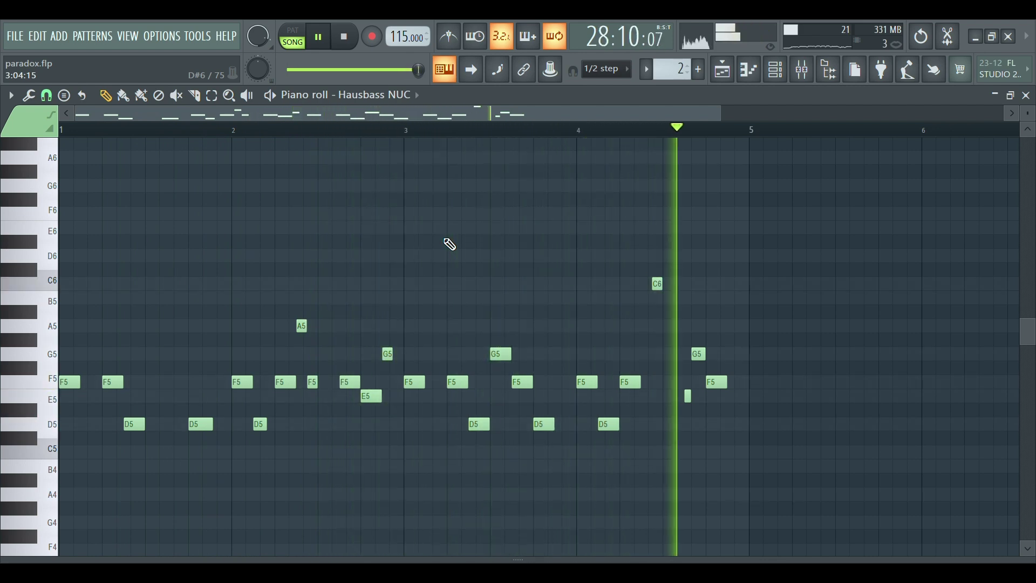
{"action": "key", "text": "space"}
{"action": "left_click", "coordinate": [726, 69]}
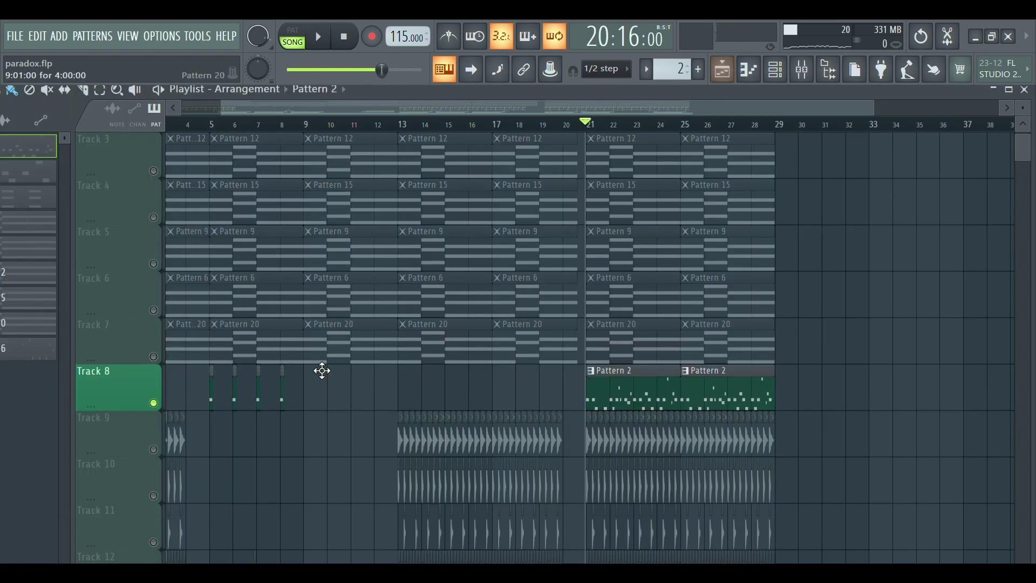
Unmute drum Track 9 and mute Track 8 so that only Track 9 is audible.
{"action": "scroll", "coordinate": [321, 390], "scroll_direction": "down", "scroll_amount": 2}
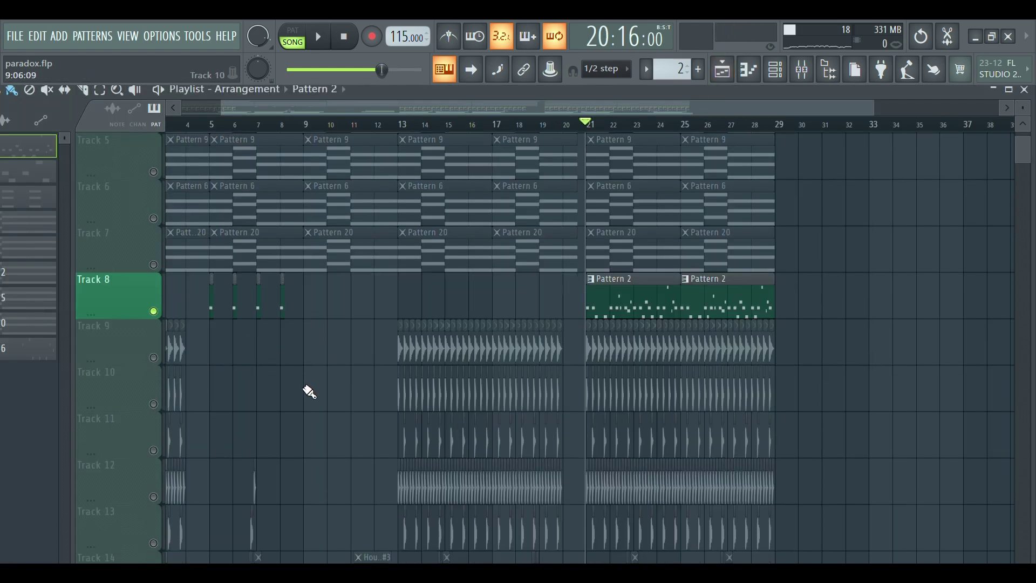
{"action": "left_click", "coordinate": [155, 356]}
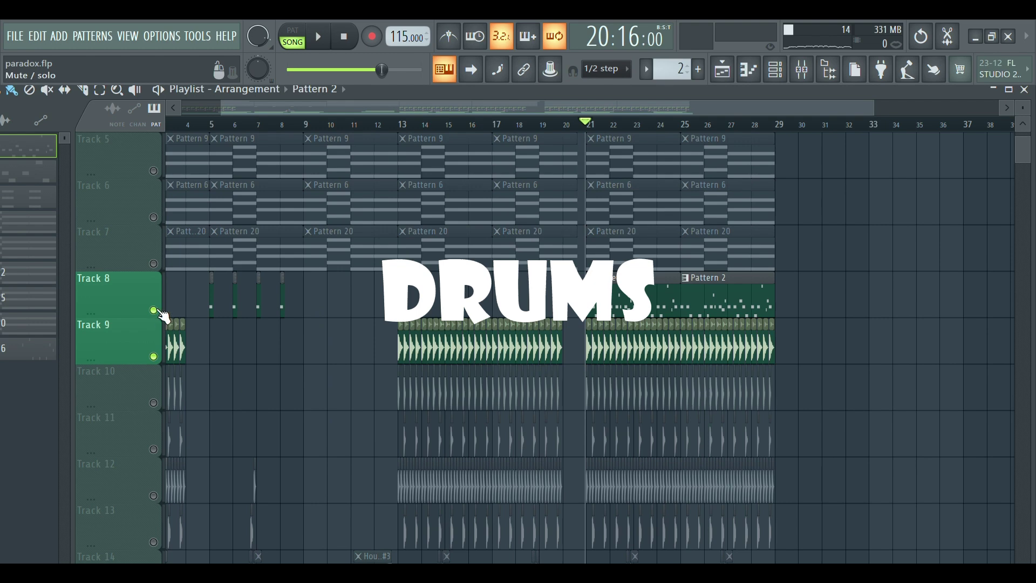
{"action": "left_click", "coordinate": [155, 310]}
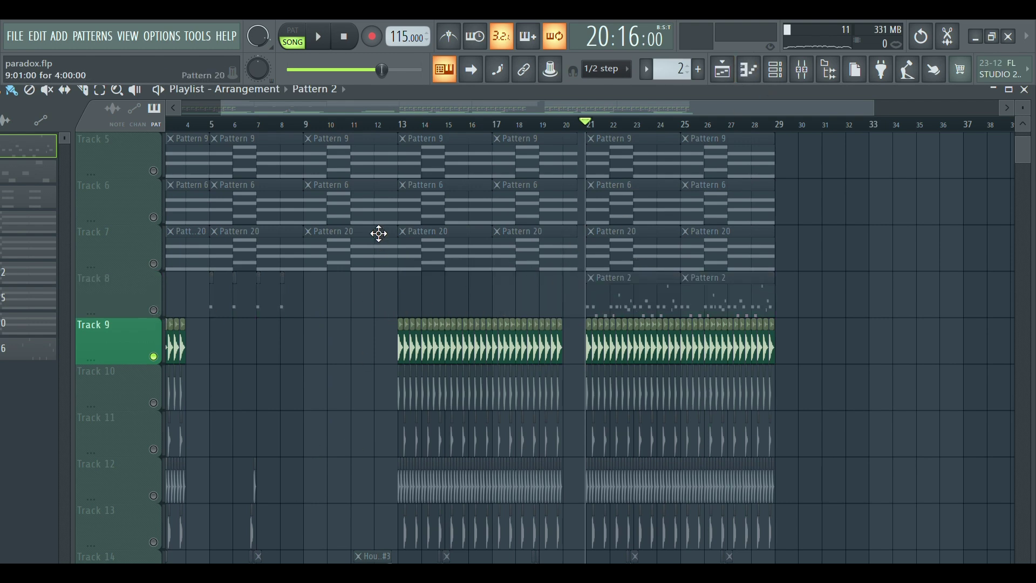
Play Track 9's kick clips from bar 13 with the other drum tracks still muted.
{"action": "scroll", "coordinate": [403, 137], "scroll_direction": "up", "scroll_amount": 3}
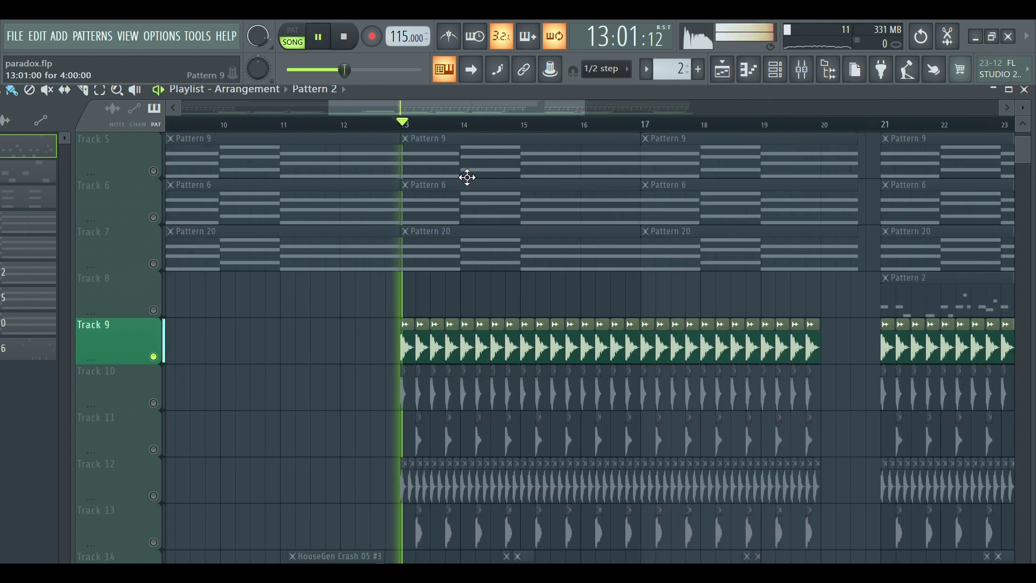
{"action": "scroll", "coordinate": [319, 364], "scroll_direction": "down", "scroll_amount": 3}
{"action": "scroll", "coordinate": [322, 358], "scroll_direction": "up", "scroll_amount": 1}
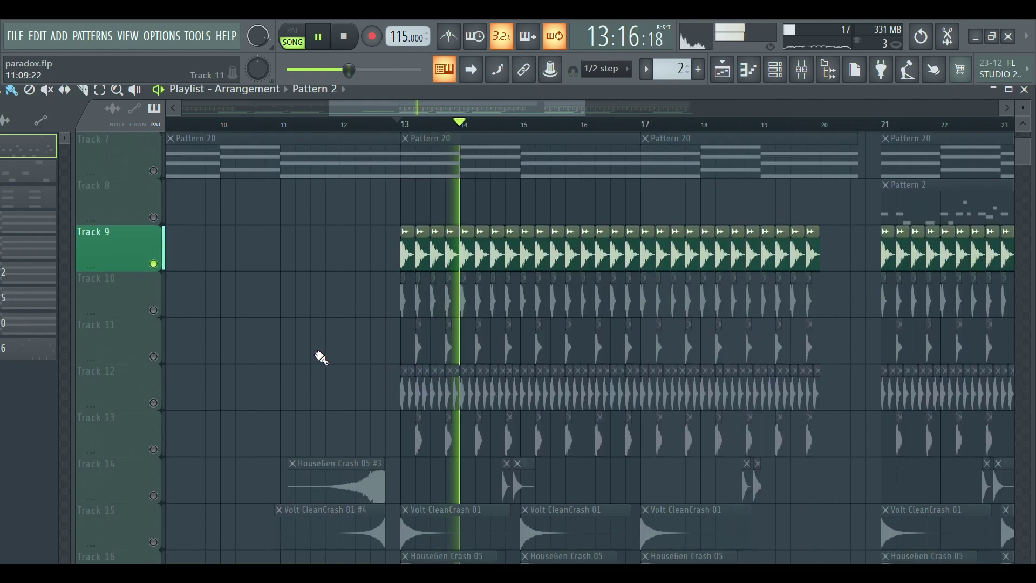
{"action": "scroll", "coordinate": [466, 136], "scroll_direction": "up", "scroll_amount": 3}
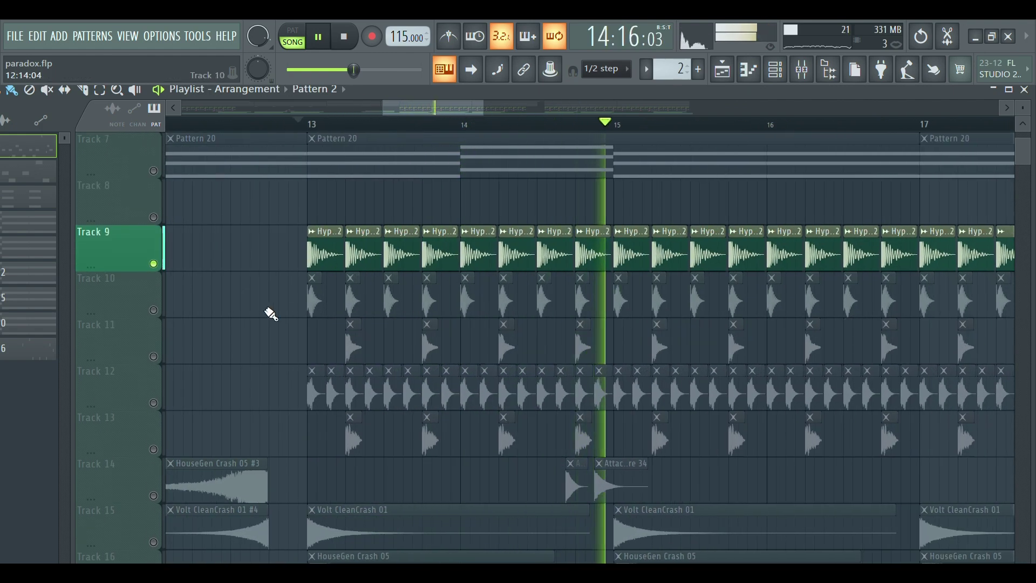
Unmute Track 10 and mute Track 9 to play Track 10 alone, then bring Track 9 back in.
{"action": "left_click", "coordinate": [157, 274]}
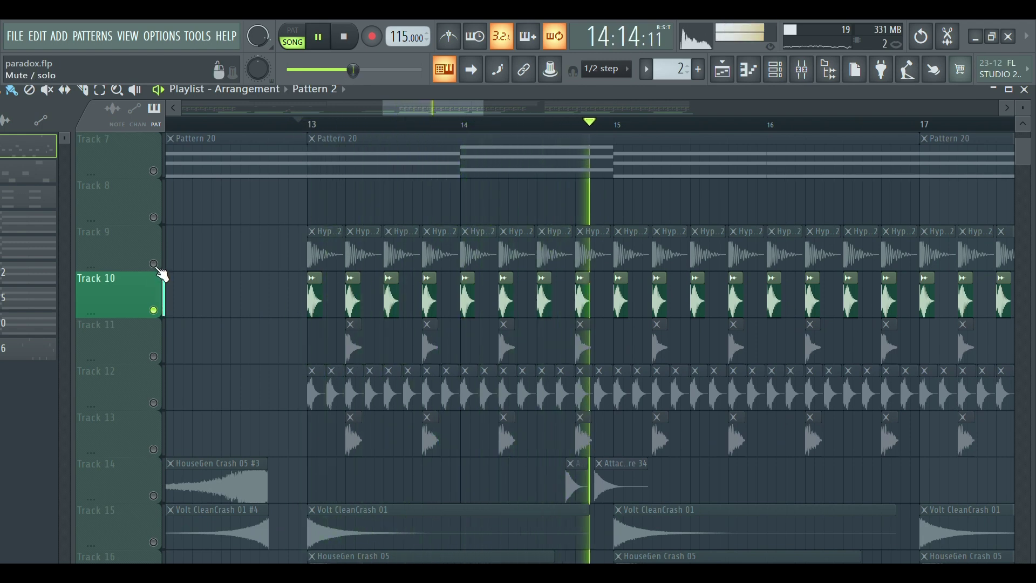
{"action": "key", "text": "space"}
{"action": "left_click", "coordinate": [156, 266]}
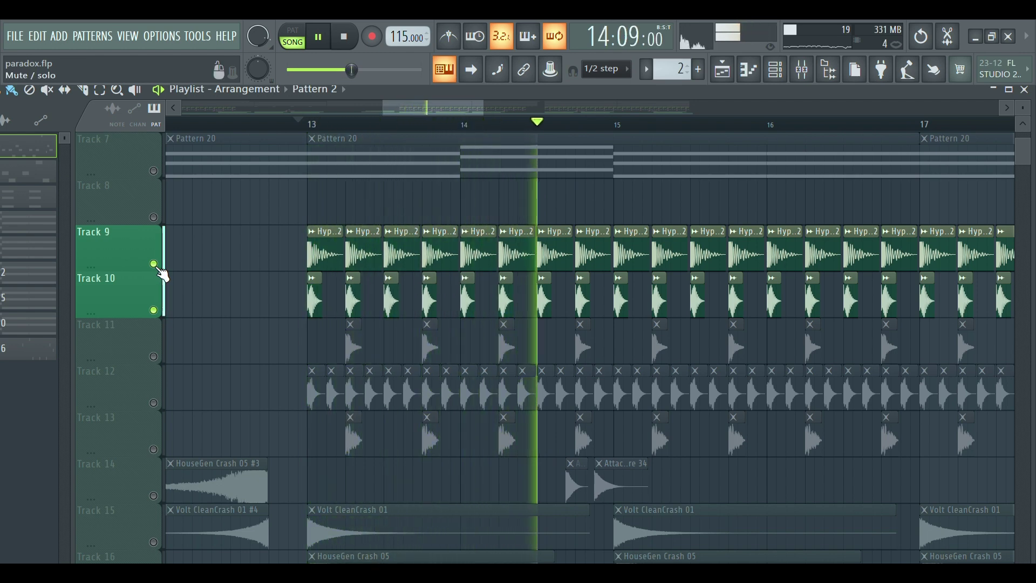
Unmute Track 11, play it with Tracks 9 and 10, and mute those two to isolate Track 11.
{"action": "left_click", "coordinate": [154, 357]}
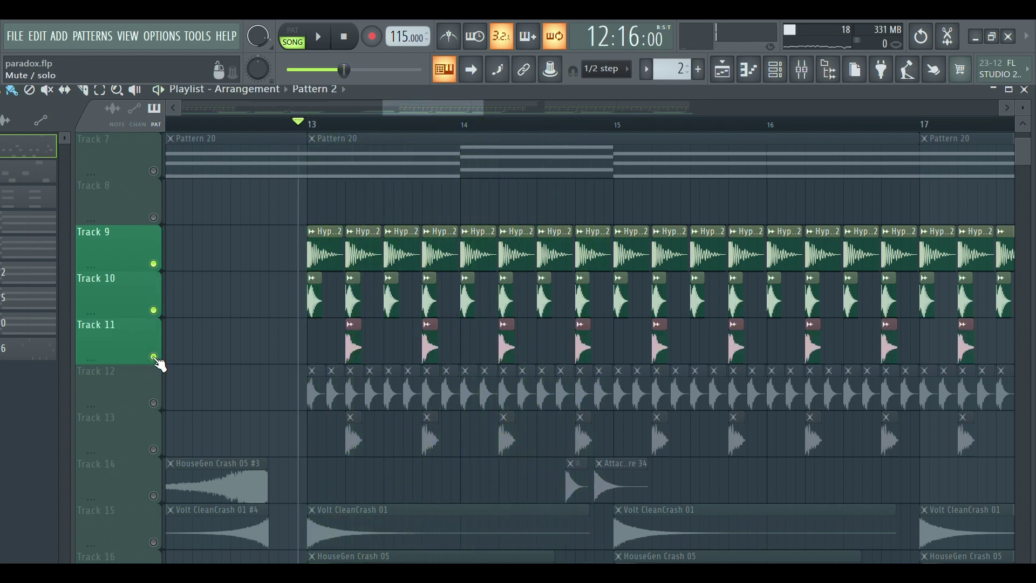
{"action": "left_click", "coordinate": [154, 311]}
{"action": "left_click", "coordinate": [155, 265]}
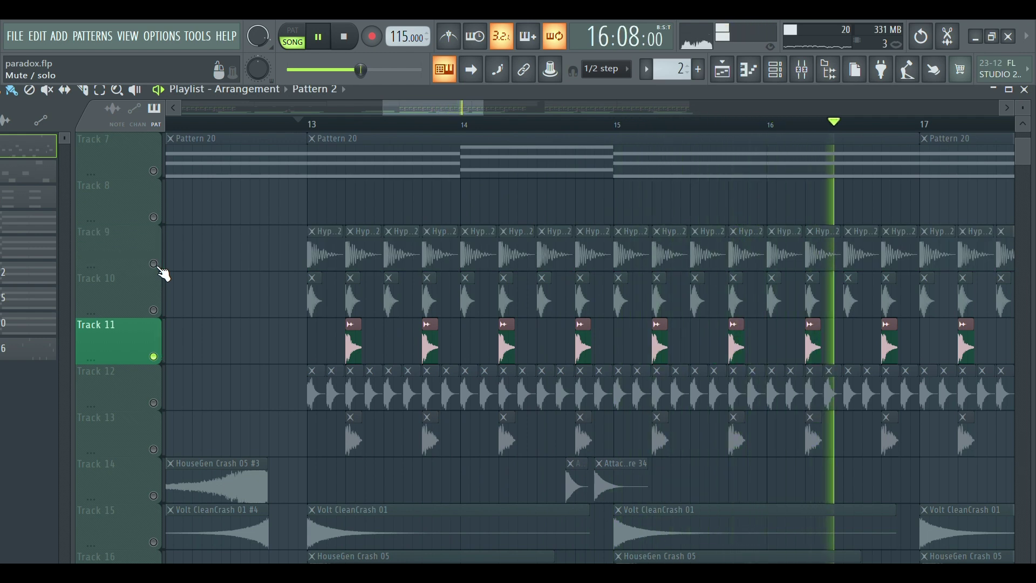
Unmute Track 12, restore Tracks 10 and 9, and play Tracks 9 to 12 together from just before bar 13.
{"action": "key", "text": "space"}
{"action": "left_click", "coordinate": [153, 402]}
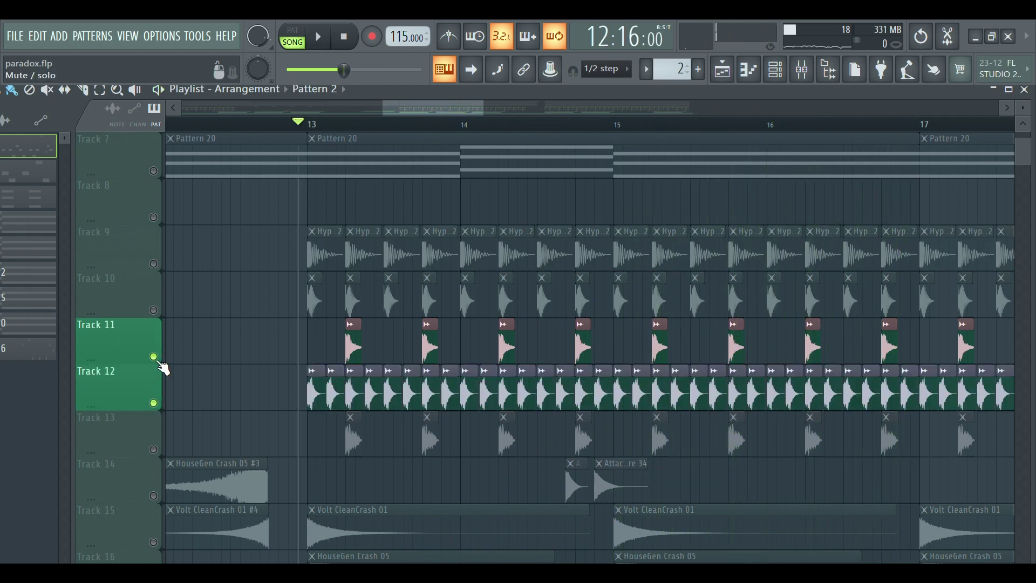
{"action": "left_click", "coordinate": [154, 310]}
{"action": "left_click", "coordinate": [154, 263]}
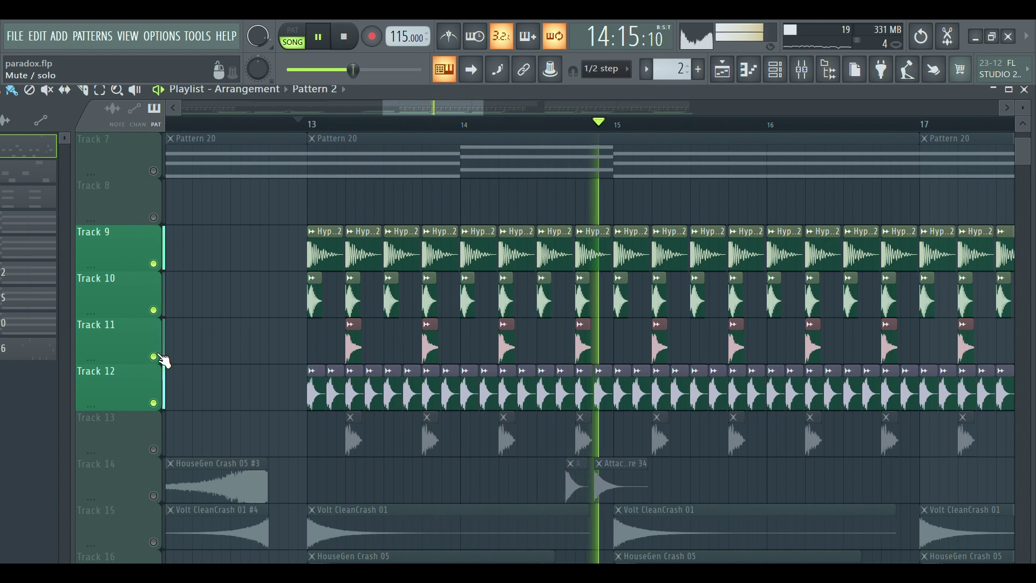
Mute Tracks 11, 10 and 9 to hear Track 12 alone, then stop playback.
{"action": "left_click", "coordinate": [154, 356]}
{"action": "left_click", "coordinate": [155, 310]}
{"action": "left_click", "coordinate": [155, 264]}
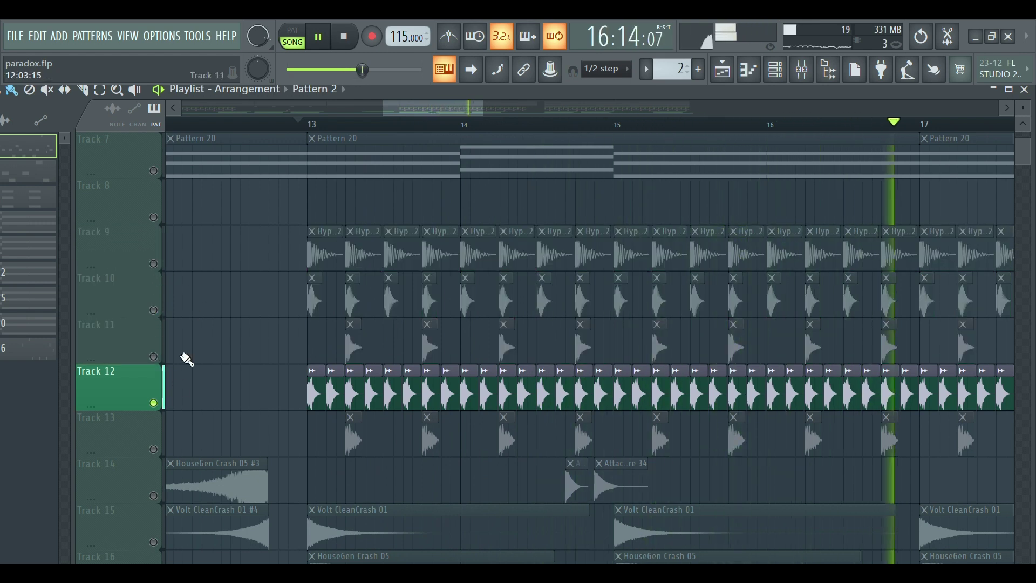
{"action": "key", "text": "space"}
Unmute Tracks 13, 11, 10 and 9 and play the full drum section on Tracks 9 to 13.
{"action": "scroll", "coordinate": [179, 361], "scroll_direction": "down", "scroll_amount": 2}
{"action": "left_click", "coordinate": [154, 356]}
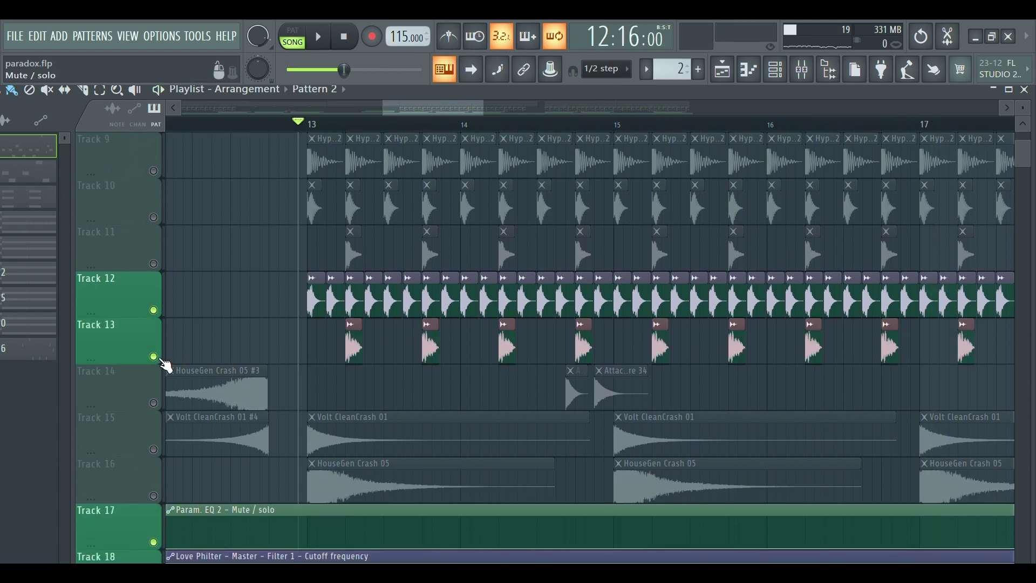
{"action": "left_click", "coordinate": [153, 263]}
{"action": "left_click", "coordinate": [154, 217]}
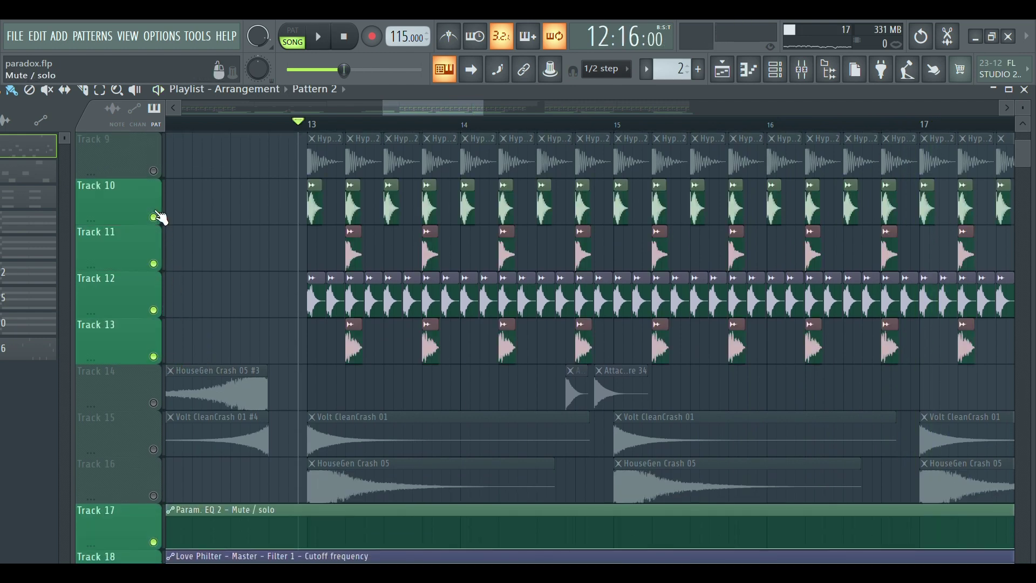
{"action": "left_click", "coordinate": [154, 171]}
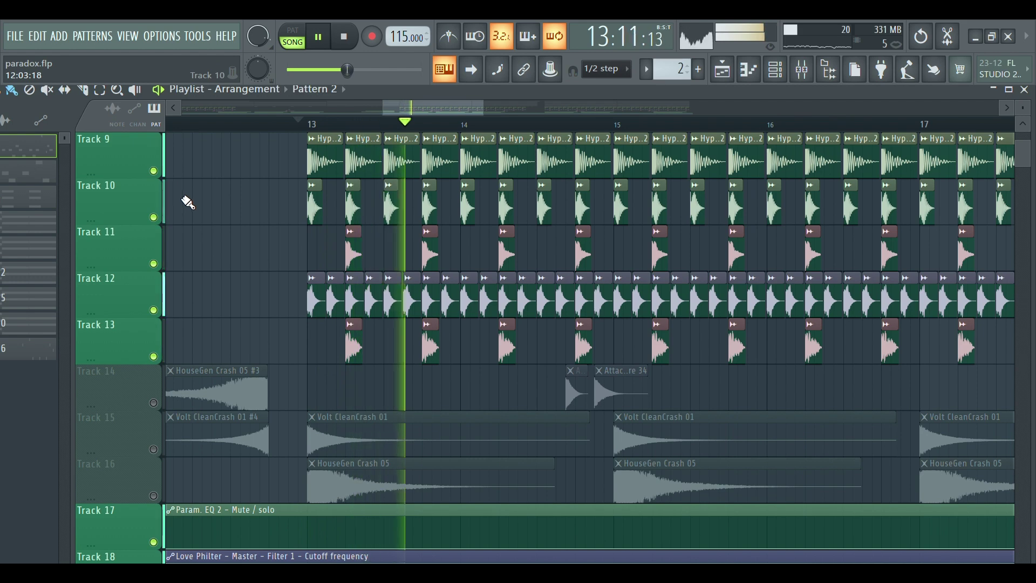
Mute Tracks 12, 11, 9 and 10 during playback to leave Track 13 as the only audible drum track.
{"action": "left_click", "coordinate": [154, 308]}
{"action": "left_click", "coordinate": [154, 263]}
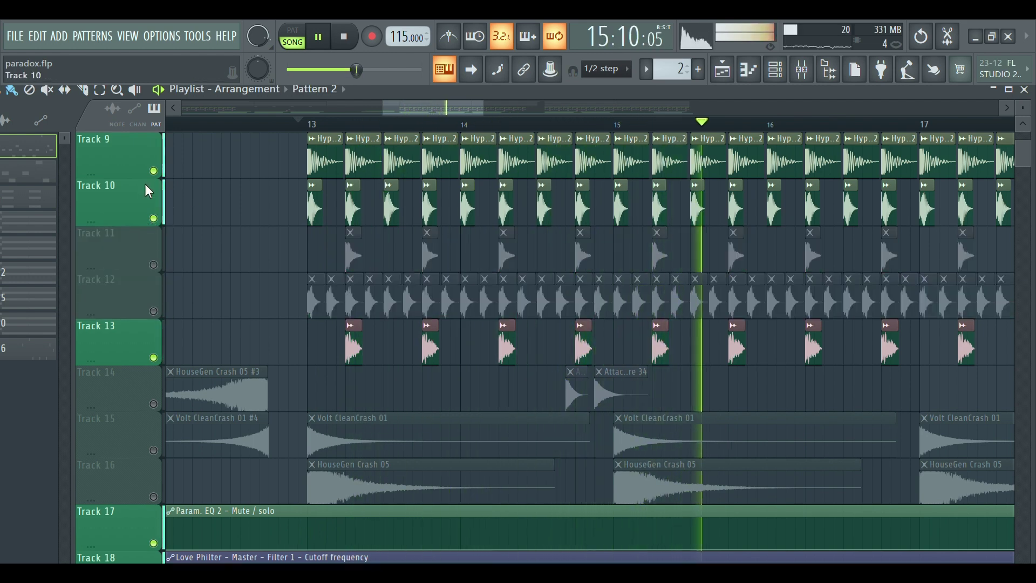
{"action": "left_click", "coordinate": [154, 170]}
{"action": "left_click", "coordinate": [154, 219]}
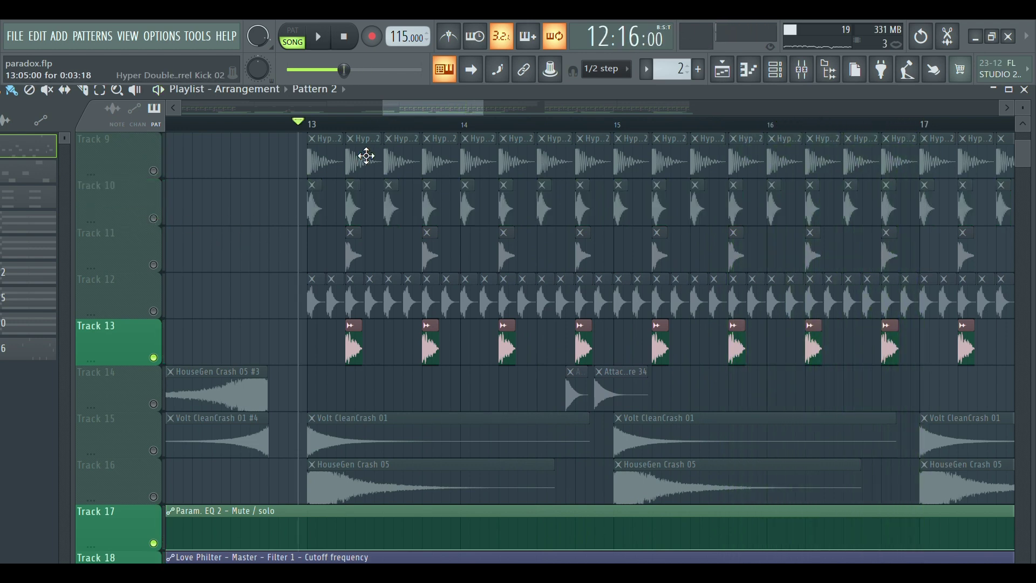
Unmute Track 14 and mute Tracks 12 and 13 to isolate the effects clips on Track 14.
{"action": "left_click", "coordinate": [154, 404]}
{"action": "left_click", "coordinate": [154, 312]}
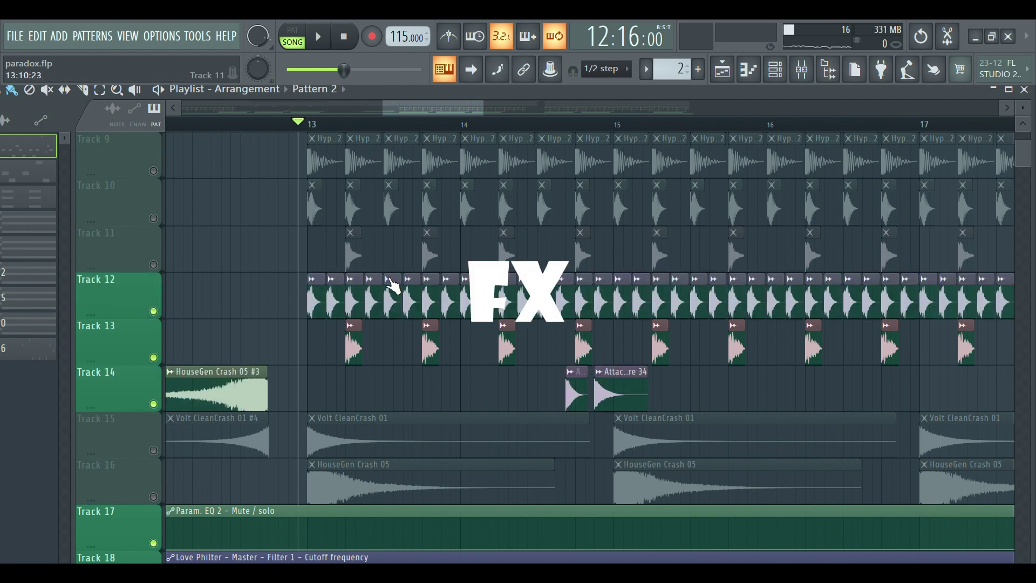
{"action": "left_click", "coordinate": [154, 311]}
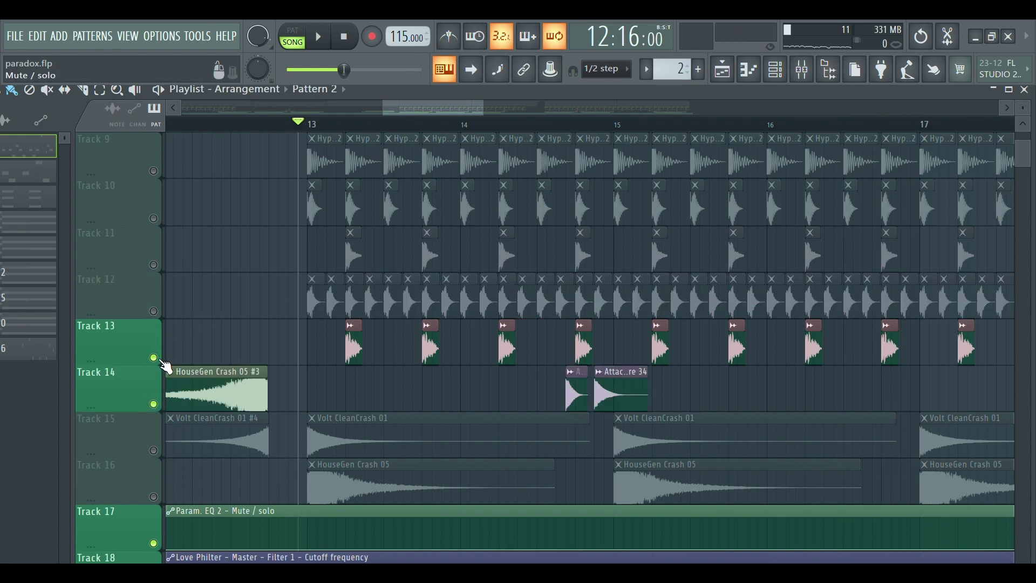
{"action": "left_click", "coordinate": [154, 357]}
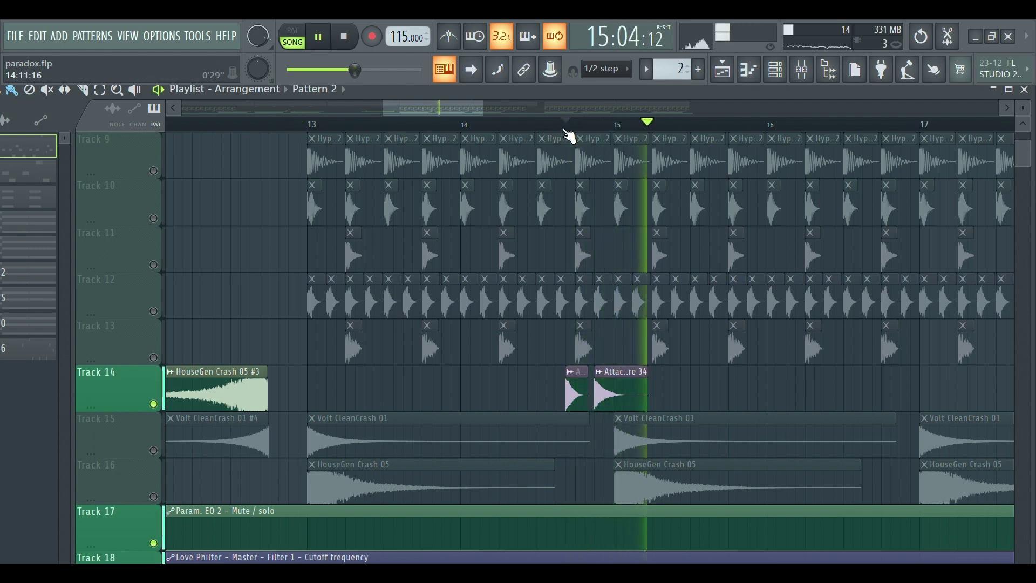
Play Track 14's short clips before bar 15 and the HouseGen Crash 05 #3 clip from bar 11.
{"action": "scroll", "coordinate": [310, 131], "scroll_direction": "up", "scroll_amount": 1}
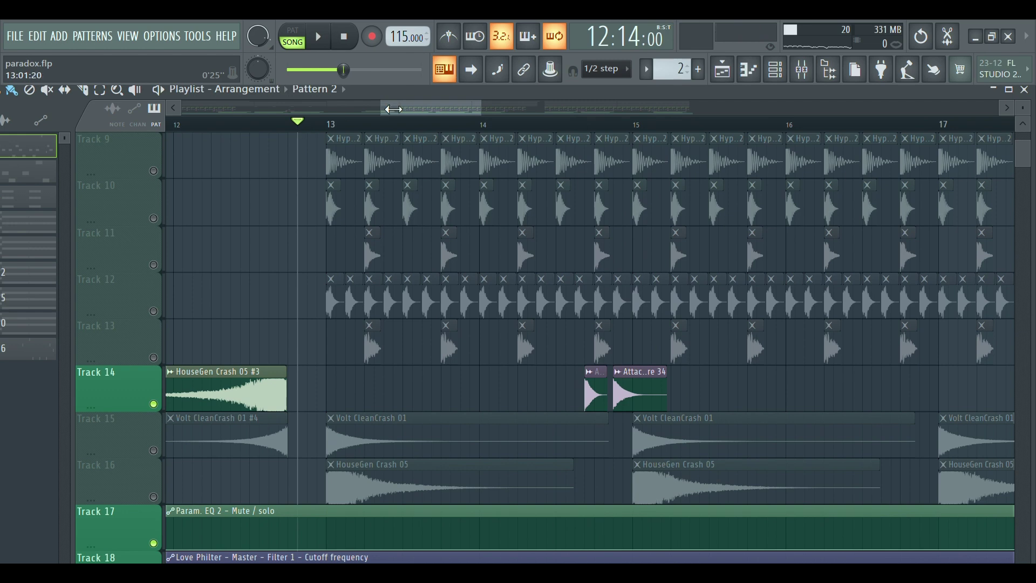
{"action": "scroll", "coordinate": [383, 111], "scroll_direction": "up", "scroll_amount": 10}
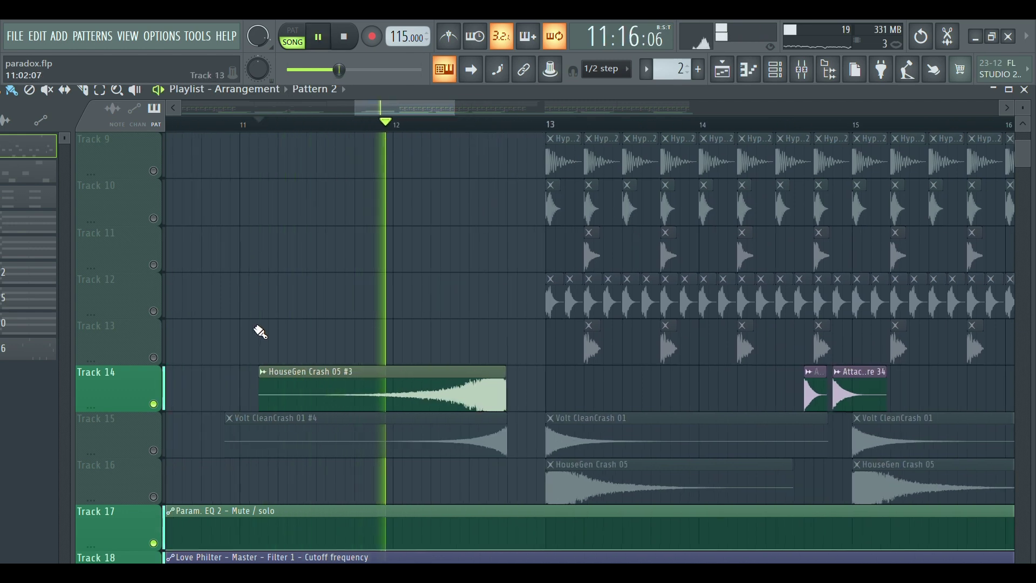
{"action": "key", "text": "space"}
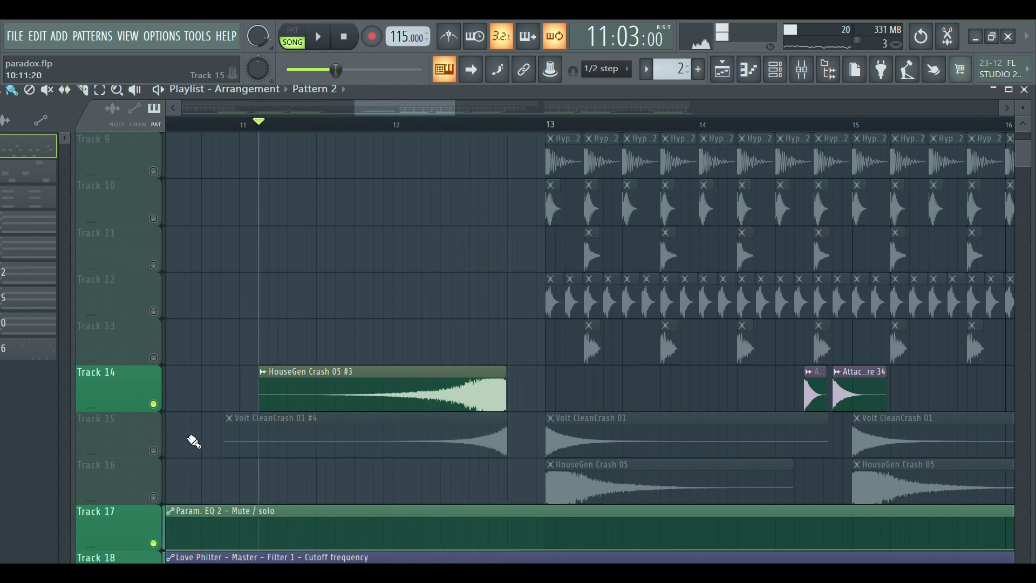
Unmute Track 15 and mute Track 14 to play the Volt CleanCrash clips alone, then restore Track 14 and stop playback.
{"action": "left_click", "coordinate": [154, 452]}
{"action": "left_click", "coordinate": [154, 405]}
{"action": "key", "text": "space"}
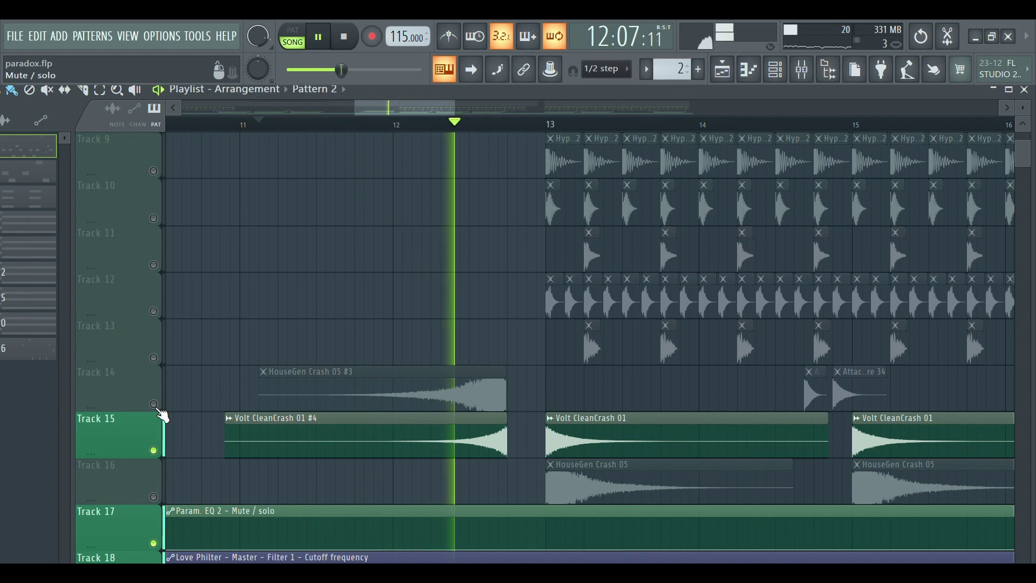
{"action": "left_click", "coordinate": [155, 405]}
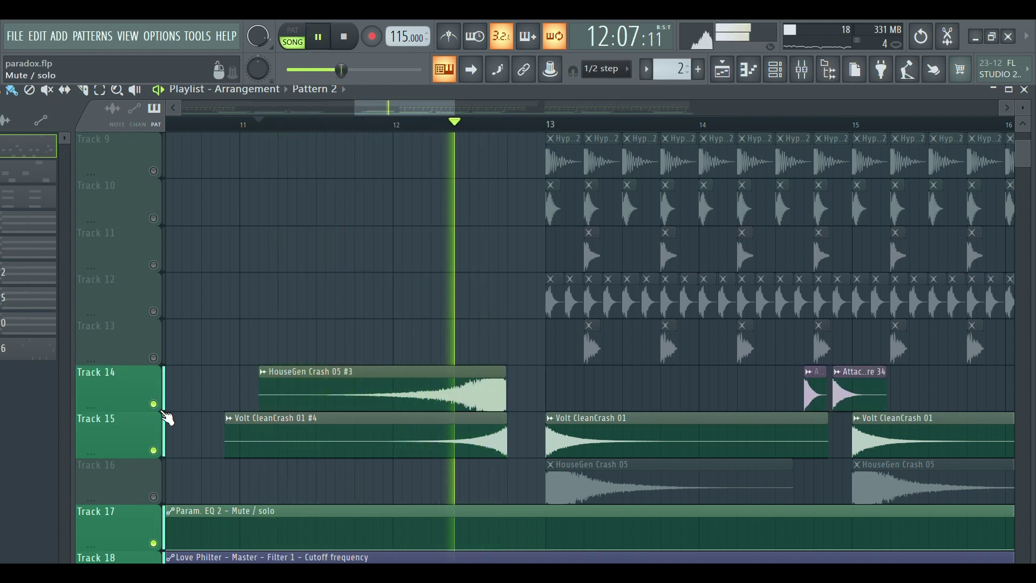
{"action": "key", "text": "space"}
Play Track 15's Volt CleanCrash 01 clip from bar 13 and stop.
{"action": "scroll", "coordinate": [510, 256], "scroll_direction": "down", "scroll_amount": 3}
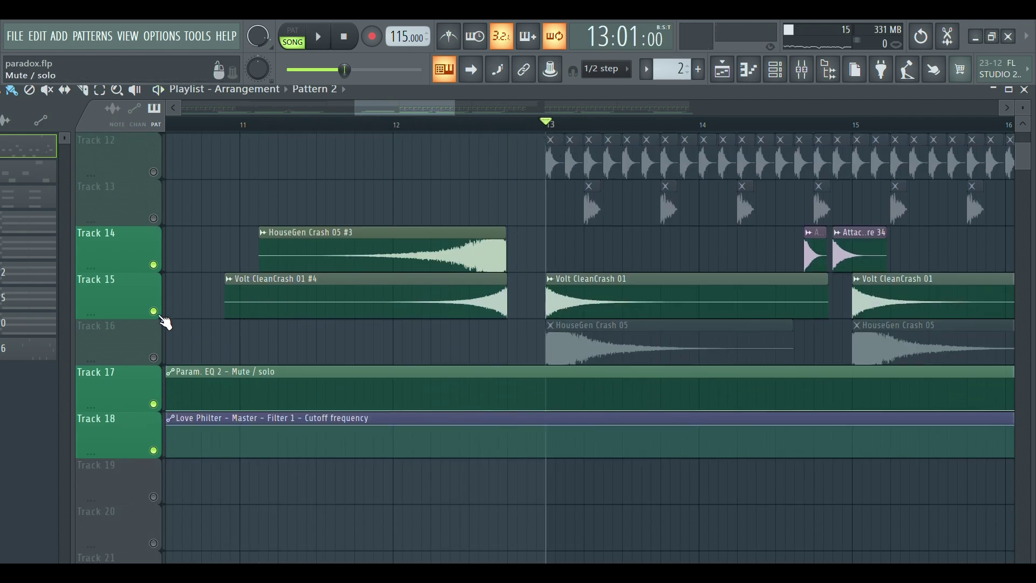
{"action": "key", "text": "space"}
{"action": "key", "text": "space"}
Unmute Track 16, play the layered crash clips from bar 13, and move the playback position to bar 3.
{"action": "left_click", "coordinate": [154, 358]}
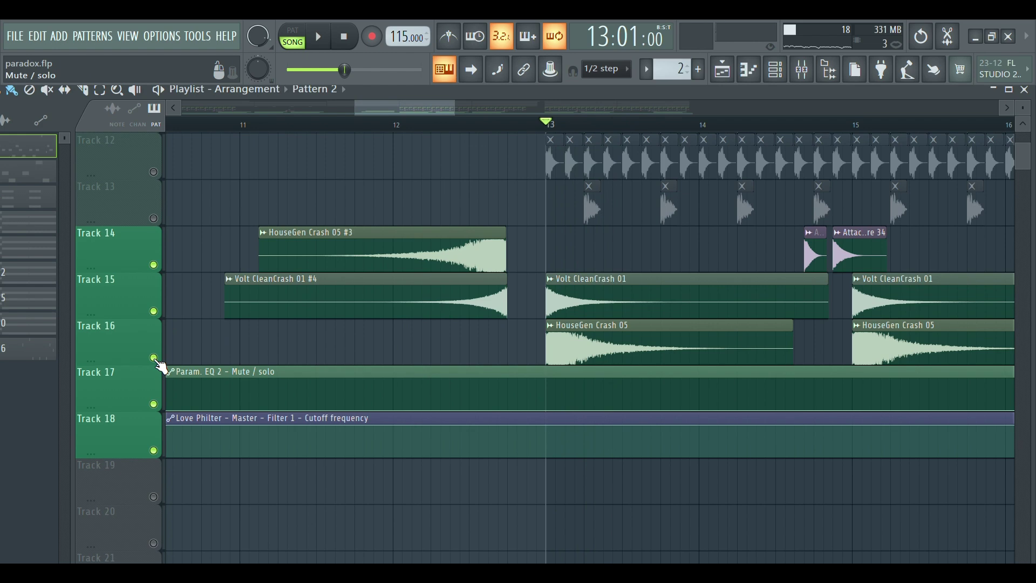
{"action": "key", "text": "space"}
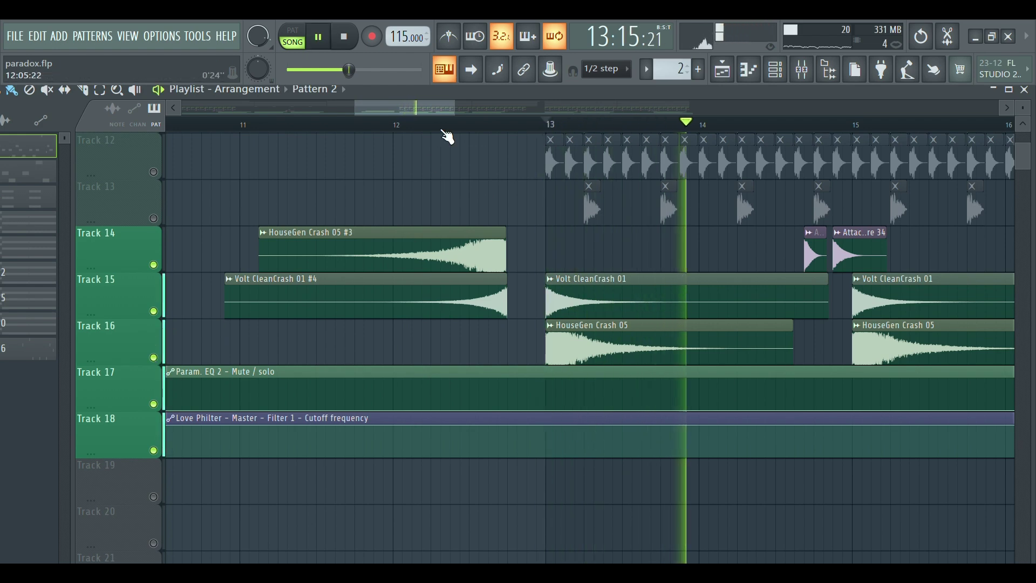
{"action": "scroll", "coordinate": [452, 133], "scroll_direction": "down", "scroll_amount": 8}
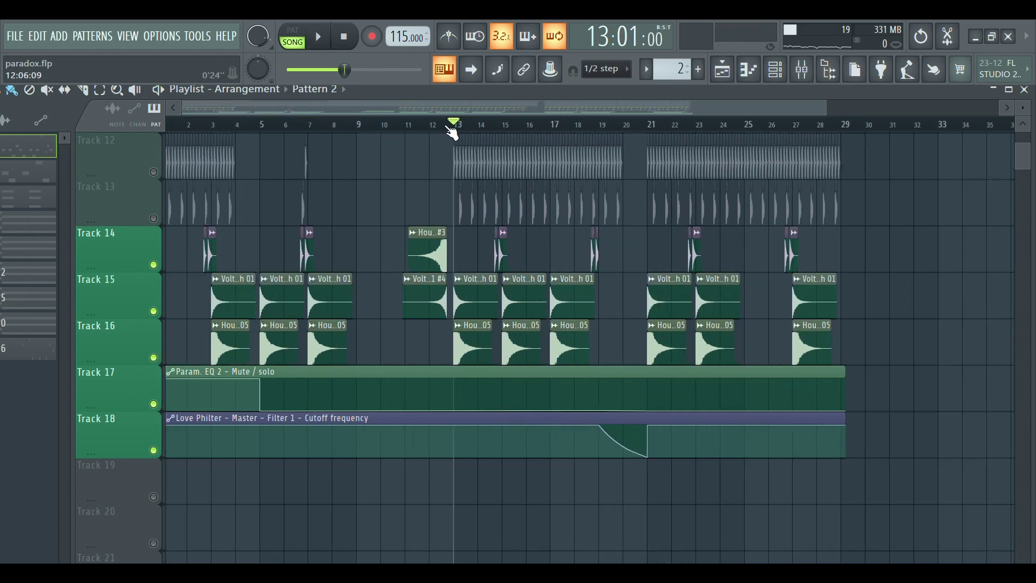
{"action": "left_click", "coordinate": [216, 125]}
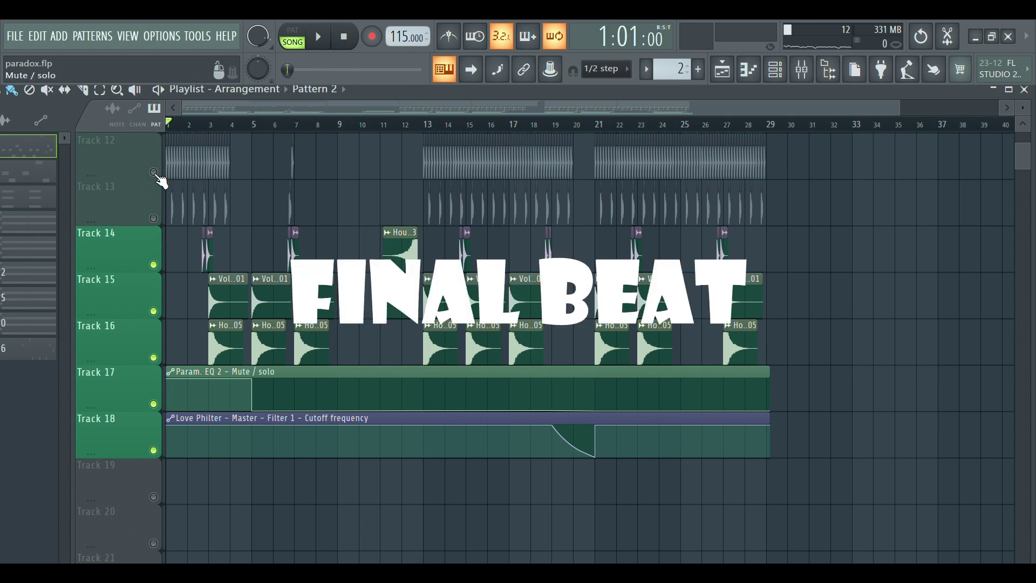
Unmute all remaining tracks from Track 1 to Track 13 and play the full arrangement from bar 1.
{"action": "left_click", "coordinate": [154, 173]}
{"action": "scroll", "coordinate": [240, 164], "scroll_direction": "up", "scroll_amount": 6}
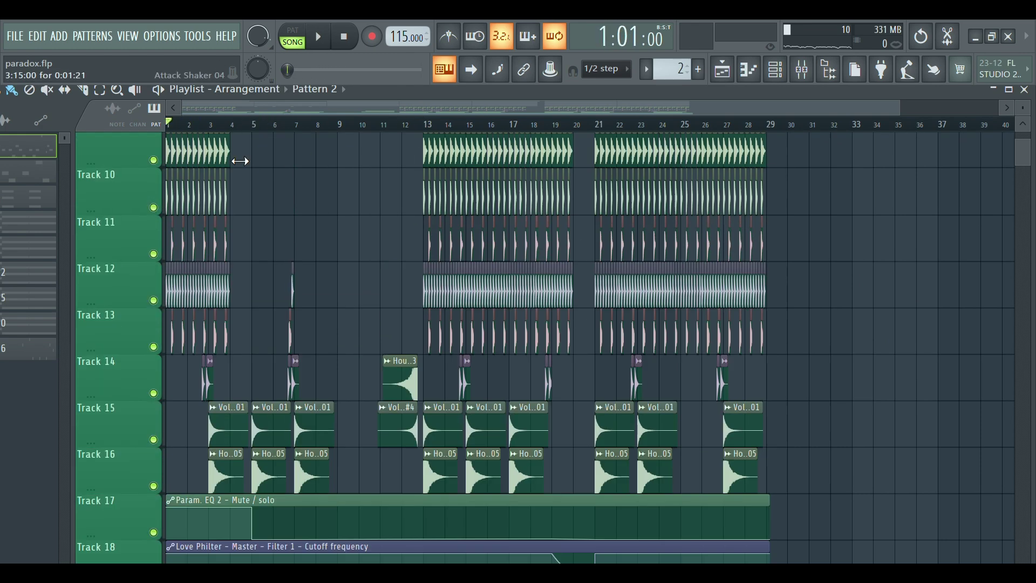
{"action": "scroll", "coordinate": [239, 130], "scroll_direction": "up", "scroll_amount": 3}
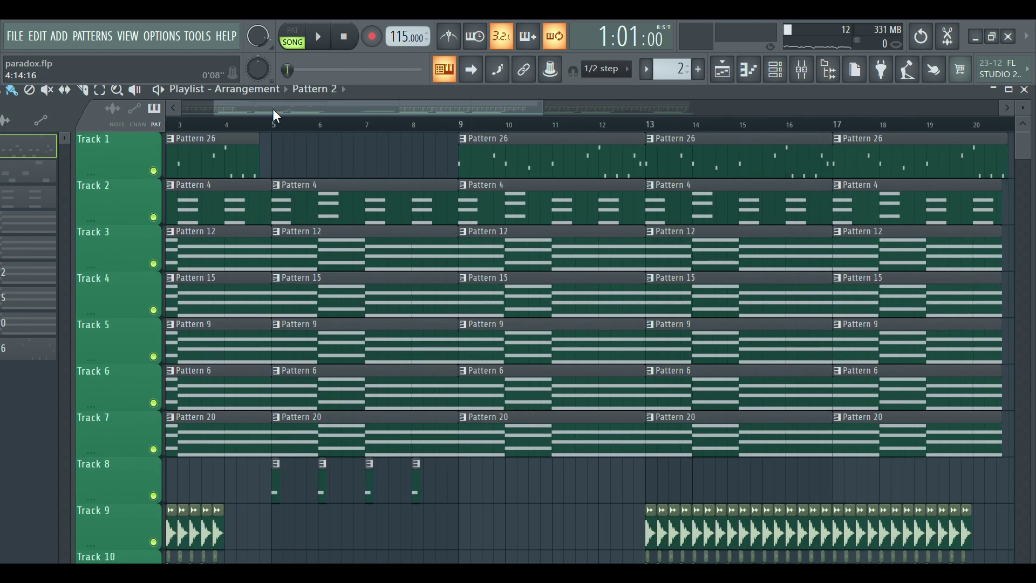
{"action": "key", "text": "space"}
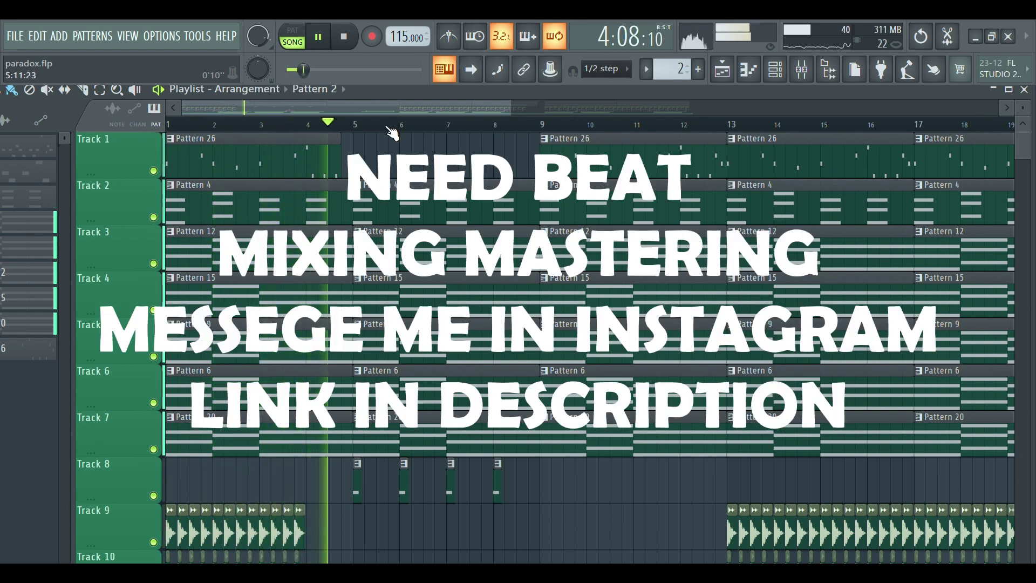
Look over the playing tracks, view Track 1's Pattern 26 in the piano roll, and return to the playlist.
{"action": "scroll", "coordinate": [463, 199], "scroll_direction": "down", "scroll_amount": 2}
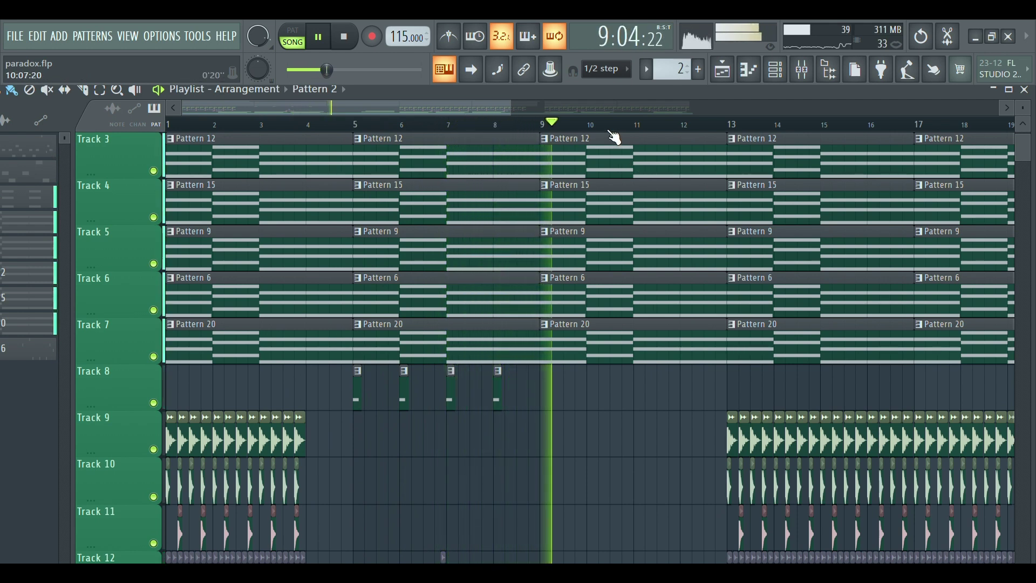
{"action": "scroll", "coordinate": [614, 136], "scroll_direction": "down", "scroll_amount": 2}
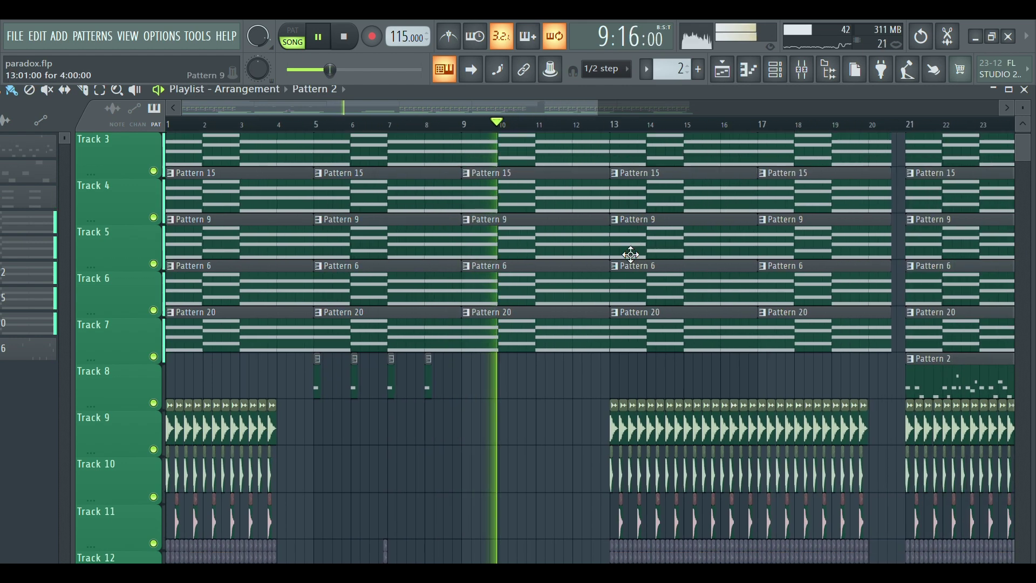
{"action": "scroll", "coordinate": [629, 254], "scroll_direction": "down", "scroll_amount": 4}
{"action": "scroll", "coordinate": [630, 255], "scroll_direction": "up", "scroll_amount": 6}
{"action": "double_click", "coordinate": [578, 173]}
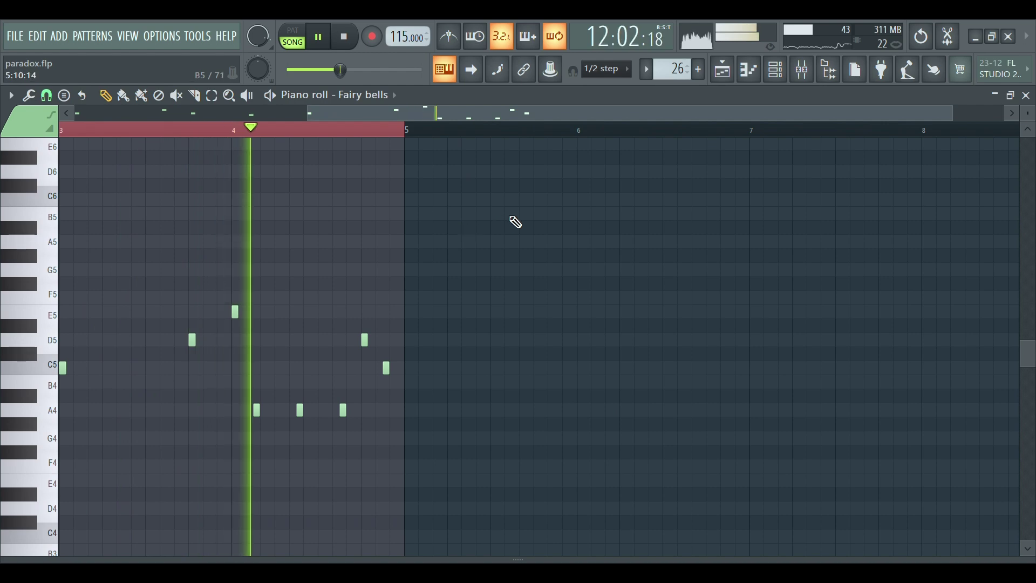
{"action": "left_click", "coordinate": [734, 77]}
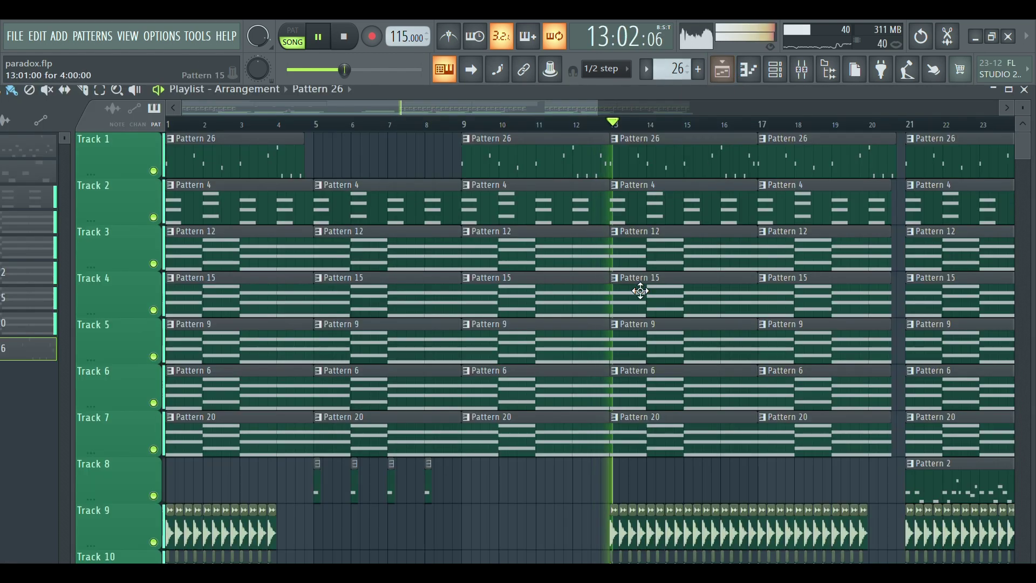
Follow the playing arrangement through bars 13 to 20, examining the chord patterns, drum clips and crashes on Tracks 2 to 16.
{"action": "scroll", "coordinate": [540, 162], "scroll_direction": "down", "scroll_amount": 3}
{"action": "left_click_drag", "start_coordinate": [467, 111], "coordinate": [543, 103]}
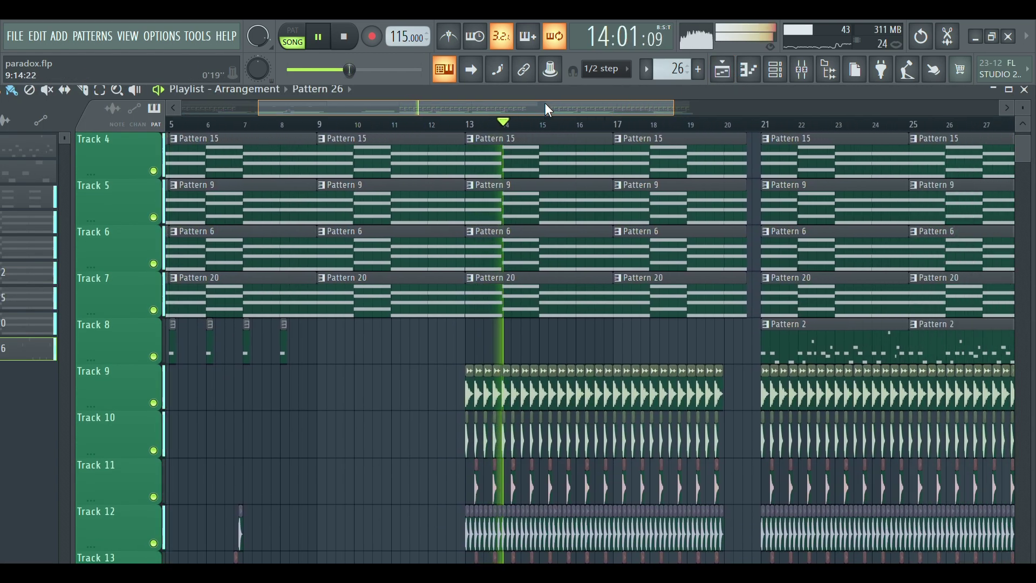
{"action": "scroll", "coordinate": [559, 259], "scroll_direction": "down", "scroll_amount": 4}
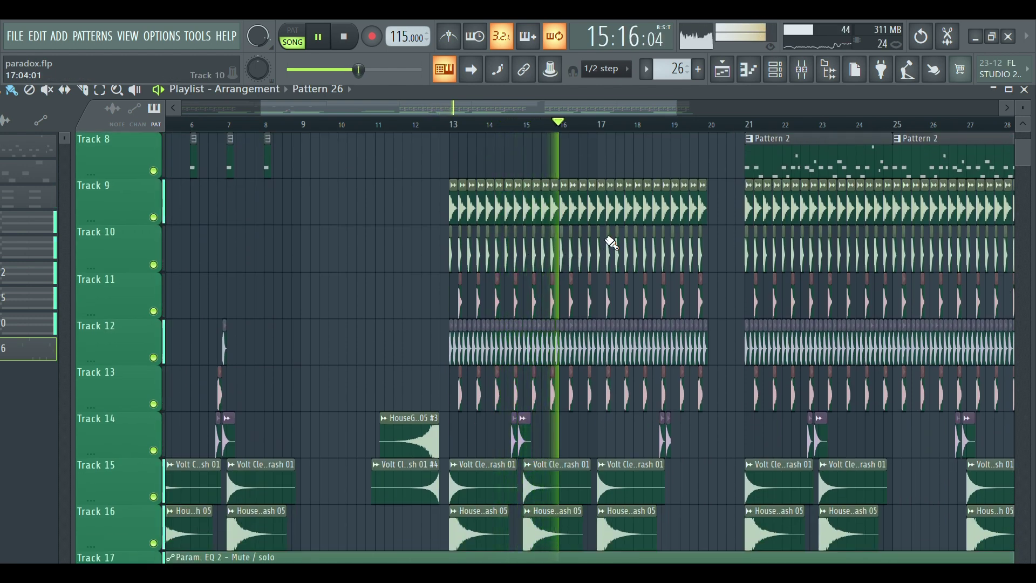
{"action": "scroll", "coordinate": [655, 126], "scroll_direction": "up", "scroll_amount": 3}
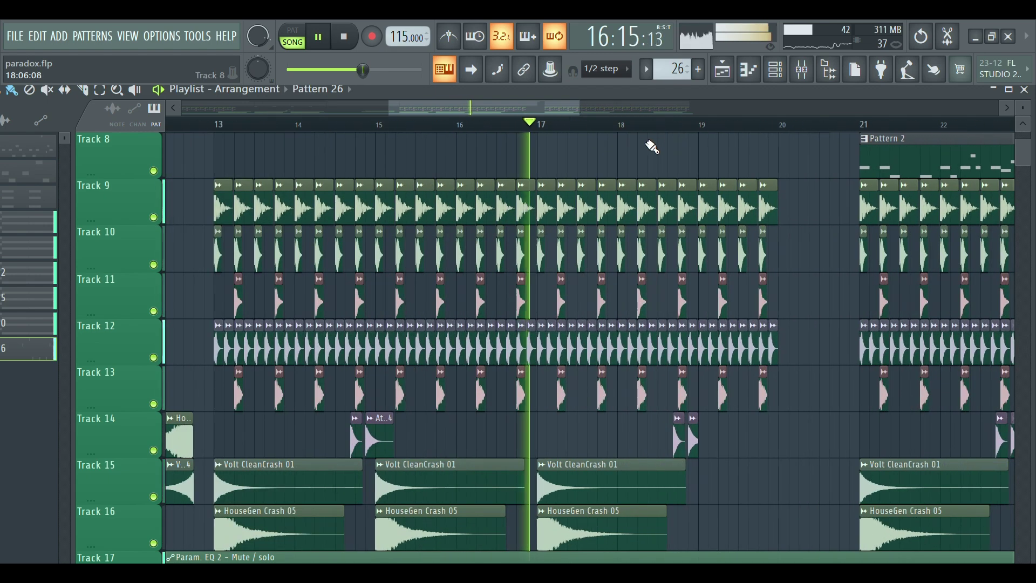
{"action": "left_click_drag", "start_coordinate": [513, 100], "coordinate": [568, 106]}
{"action": "scroll", "coordinate": [563, 216], "scroll_direction": "up", "scroll_amount": 5}
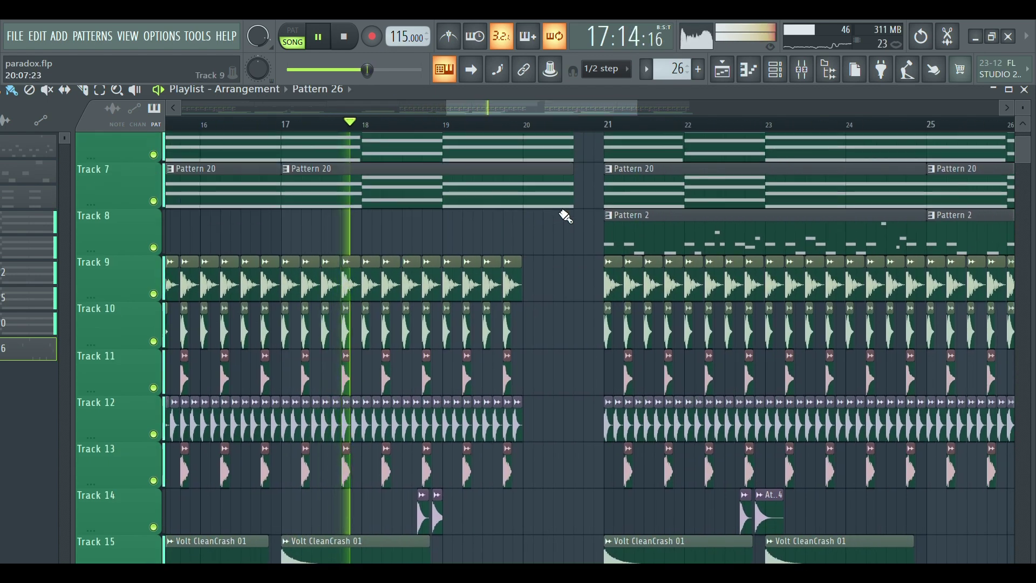
{"action": "scroll", "coordinate": [566, 216], "scroll_direction": "up", "scroll_amount": 1}
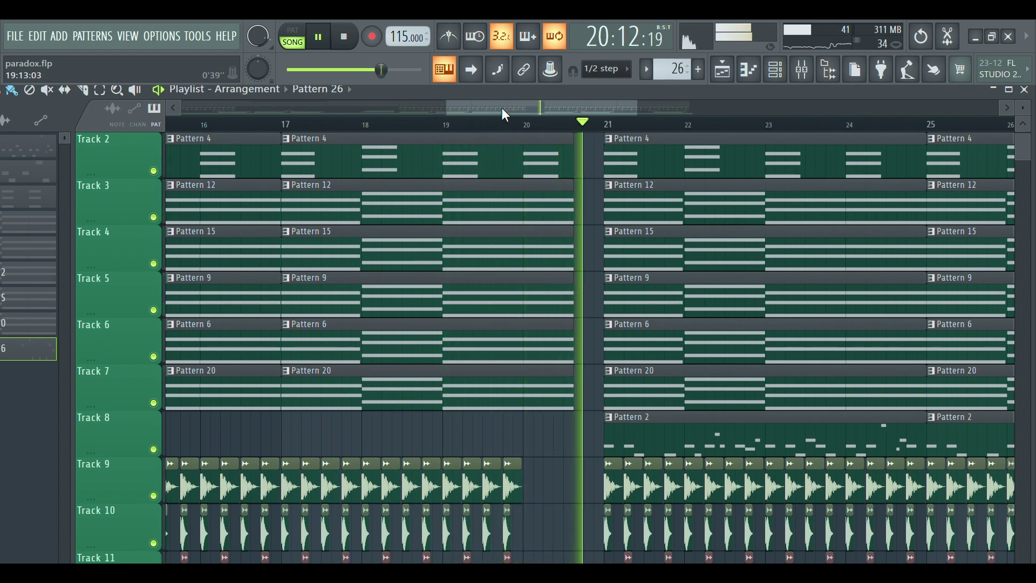
Follow the playback from bar 21 towards the song's end, examining Track 8's Pattern 2, the drums, crashes and automation on Tracks 17 and 18.
{"action": "left_click_drag", "start_coordinate": [503, 108], "coordinate": [548, 100]}
{"action": "scroll", "coordinate": [545, 226], "scroll_direction": "down", "scroll_amount": 5}
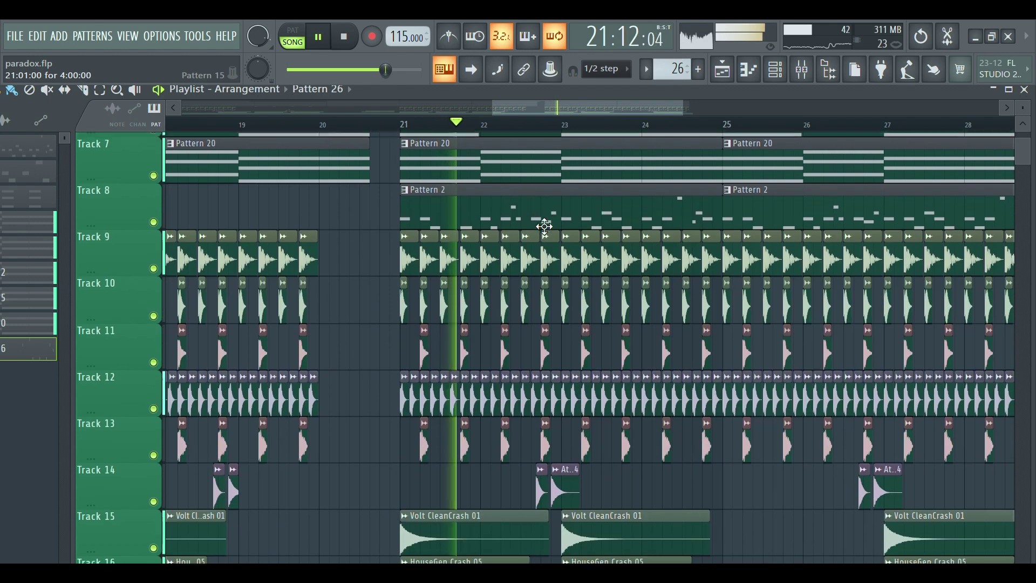
{"action": "scroll", "coordinate": [545, 226], "scroll_direction": "down", "scroll_amount": 3}
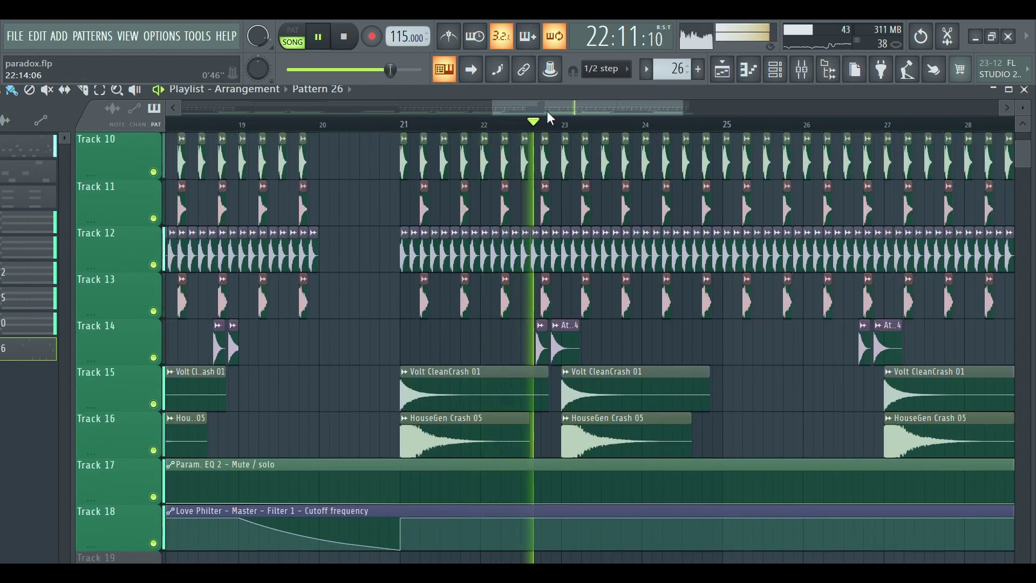
{"action": "left_click_drag", "start_coordinate": [546, 111], "coordinate": [559, 112]}
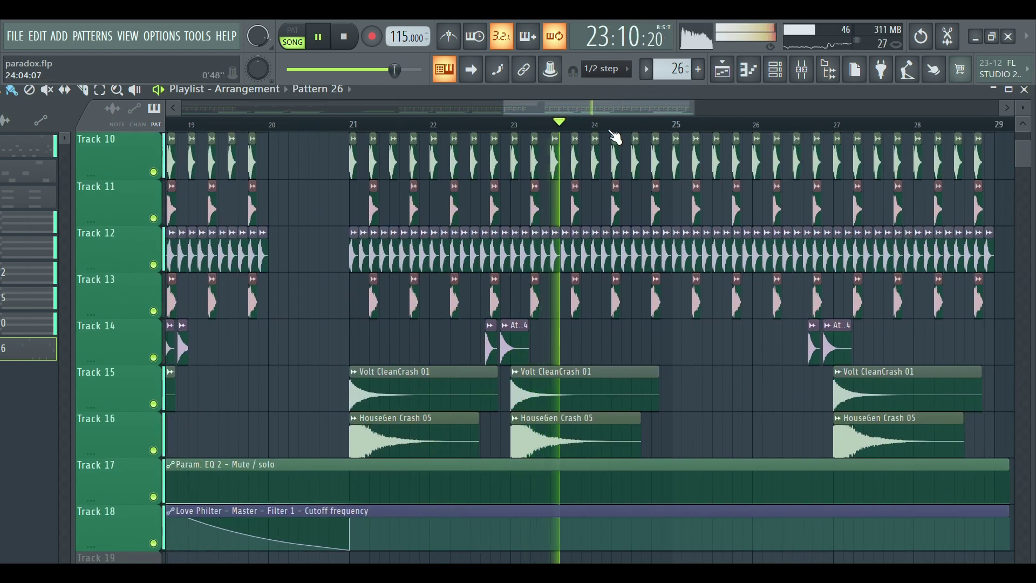
{"action": "scroll", "coordinate": [602, 125], "scroll_direction": "up", "scroll_amount": 3}
{"action": "scroll", "coordinate": [614, 166], "scroll_direction": "up", "scroll_amount": 4}
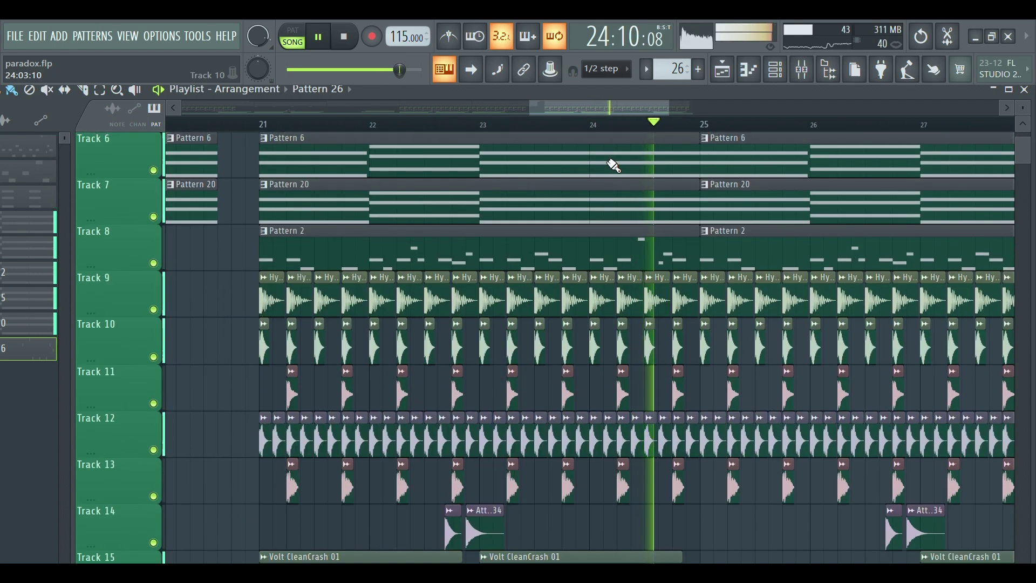
{"action": "scroll", "coordinate": [637, 159], "scroll_direction": "up", "scroll_amount": 5}
{"action": "scroll", "coordinate": [691, 178], "scroll_direction": "down", "scroll_amount": 5}
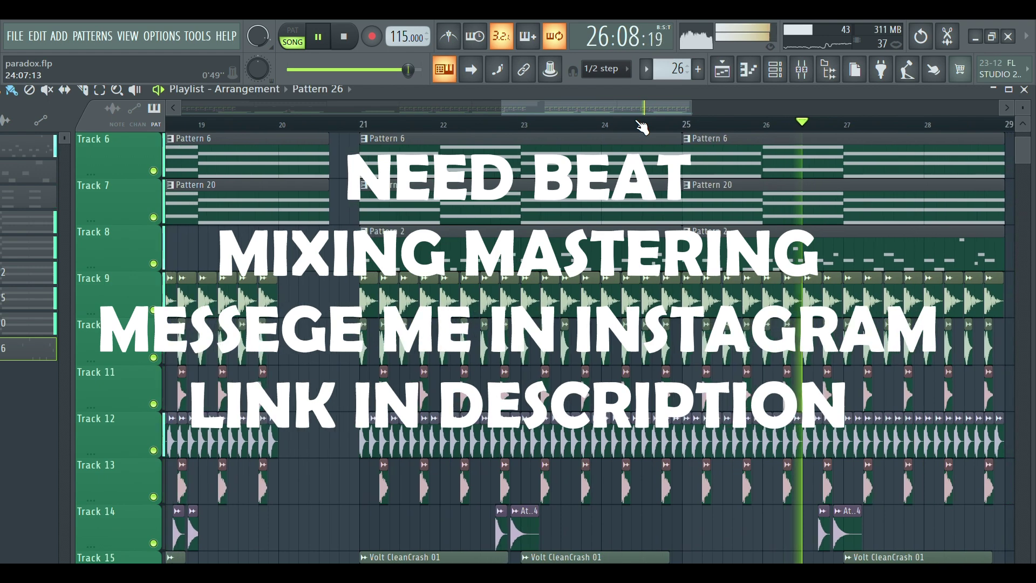
{"action": "scroll", "coordinate": [643, 125], "scroll_direction": "down", "scroll_amount": 3}
{"action": "scroll", "coordinate": [642, 127], "scroll_direction": "down", "scroll_amount": 2}
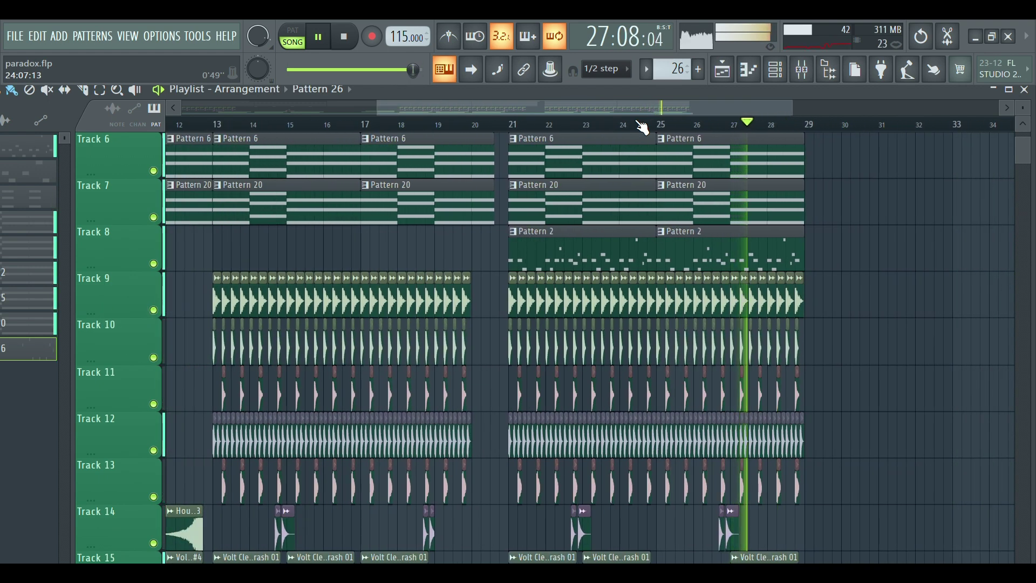